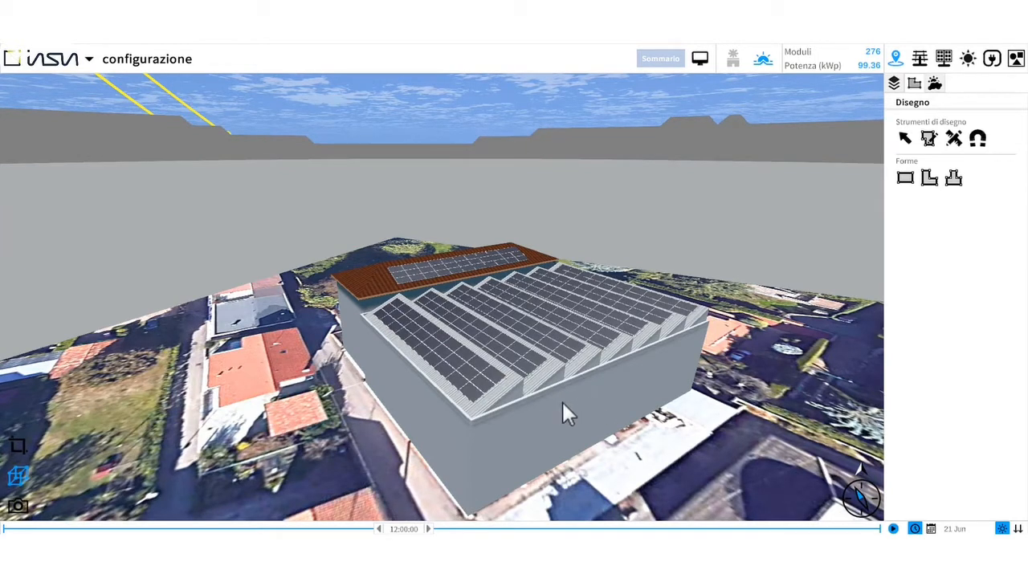
- Open the PV field inverter configuration and start merging similar fields
{"action": "left_click_drag", "start_coordinate": [509, 413], "coordinate": [241, 406]}
{"action": "key", "text": "Left"}
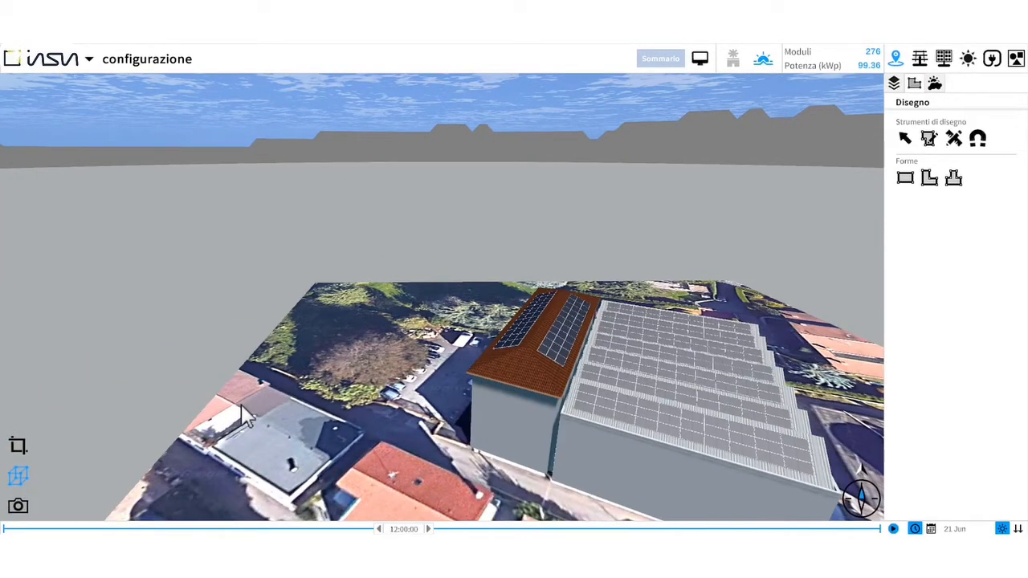
{"action": "key", "text": "Right"}
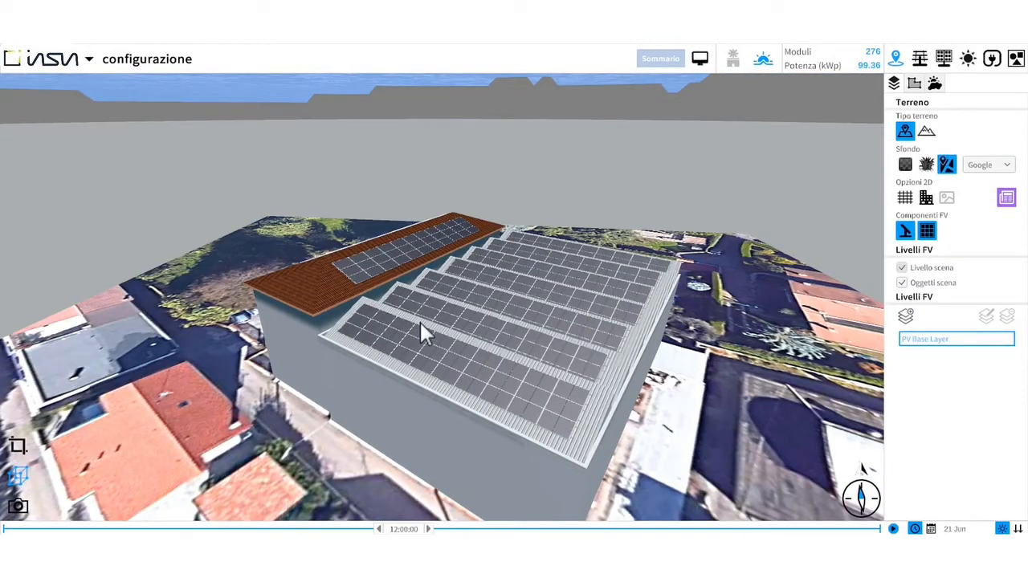
{"action": "left_click", "coordinate": [994, 64]}
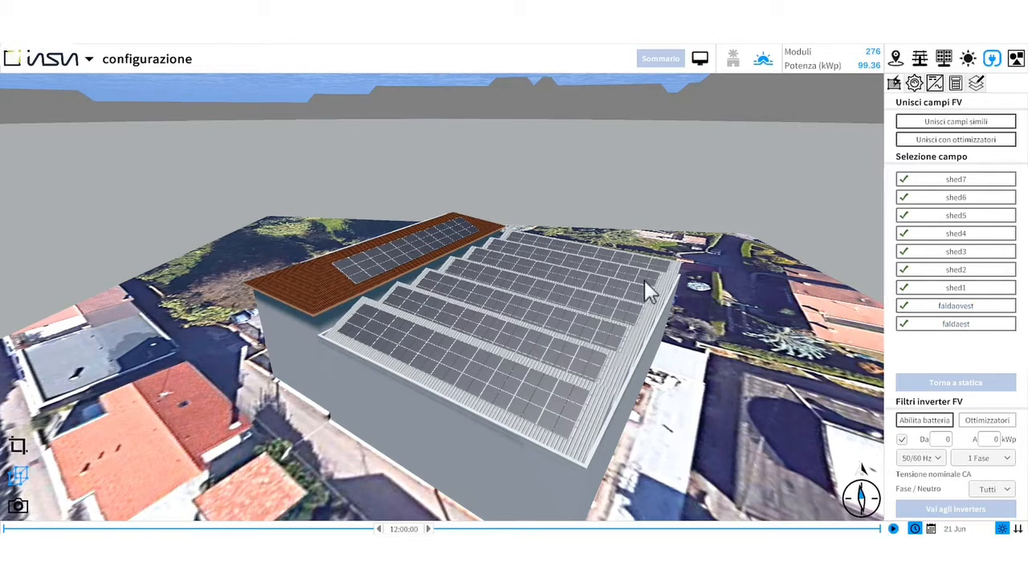
{"action": "scroll", "coordinate": [644, 279], "scroll_direction": "up", "scroll_amount": 2}
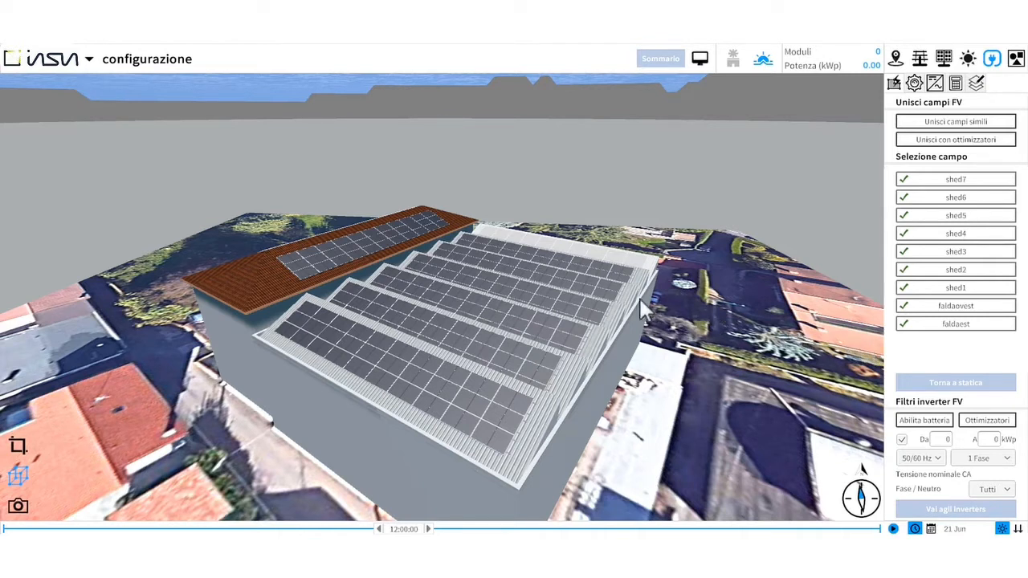
{"action": "left_click", "coordinate": [980, 125]}
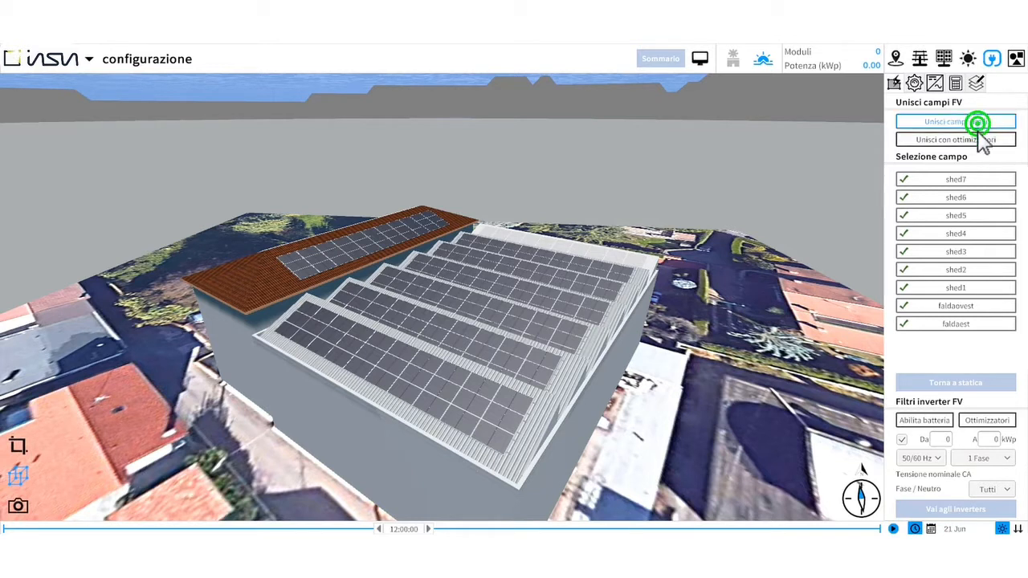
- Select fields shed1 through shed7 to merge them into one field
{"action": "left_click", "coordinate": [966, 287]}
{"action": "left_click", "coordinate": [965, 268]}
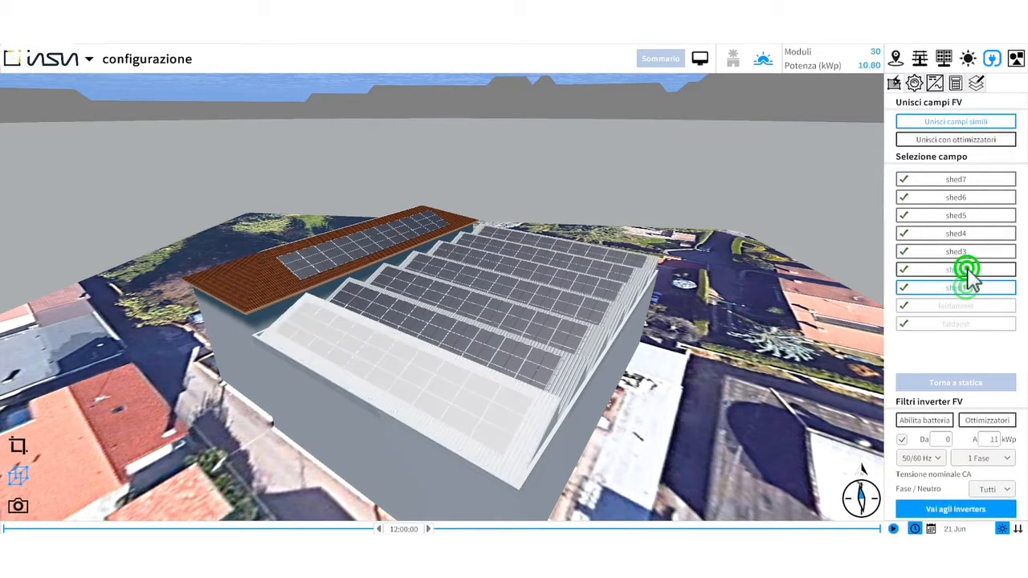
{"action": "left_click", "coordinate": [966, 251]}
{"action": "left_click", "coordinate": [969, 233]}
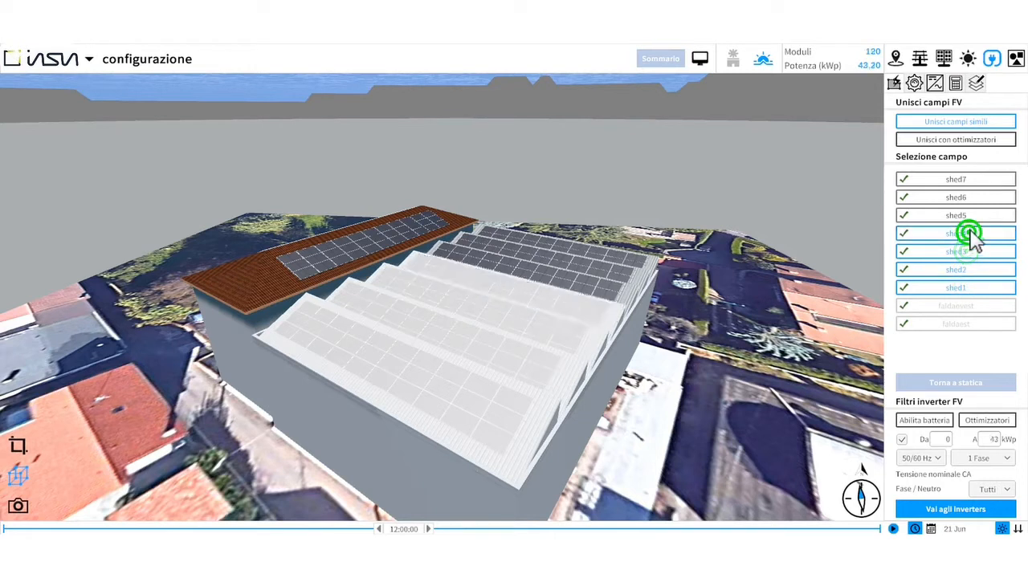
{"action": "left_click", "coordinate": [971, 215]}
{"action": "left_click", "coordinate": [970, 198]}
{"action": "left_click", "coordinate": [967, 180]}
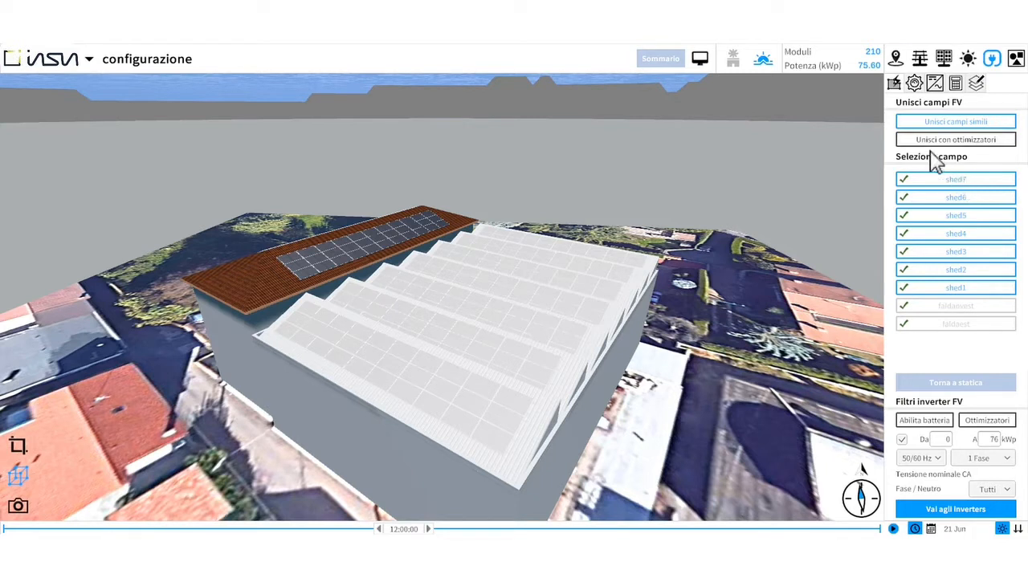
{"action": "left_click", "coordinate": [893, 121]}
- Enable the optimizers option in the inverter filters
{"action": "left_click", "coordinate": [986, 420]}
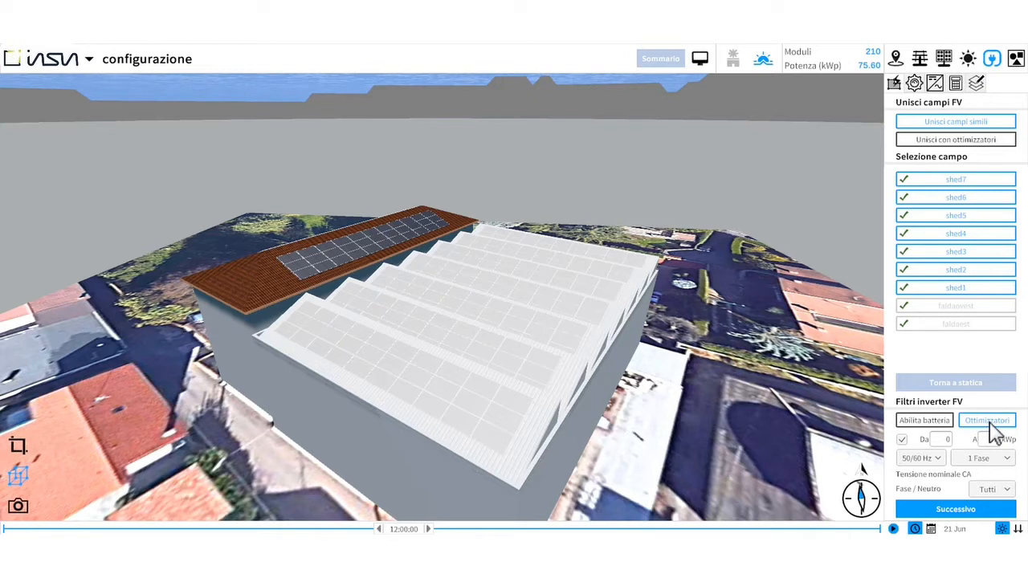
{"action": "left_click", "coordinate": [989, 421]}
{"action": "left_click", "coordinate": [988, 421]}
- Filter inverters to 3 Fasi with 230 V phase-to-neutral voltage and proceed to the next stage
{"action": "left_click", "coordinate": [995, 457]}
{"action": "left_click", "coordinate": [992, 485]}
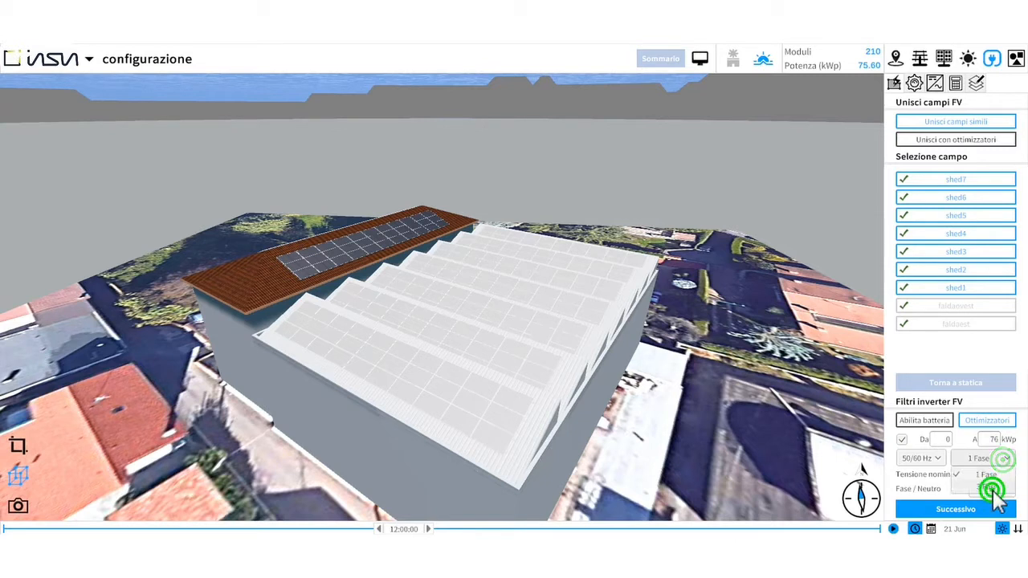
{"action": "left_click", "coordinate": [993, 488]}
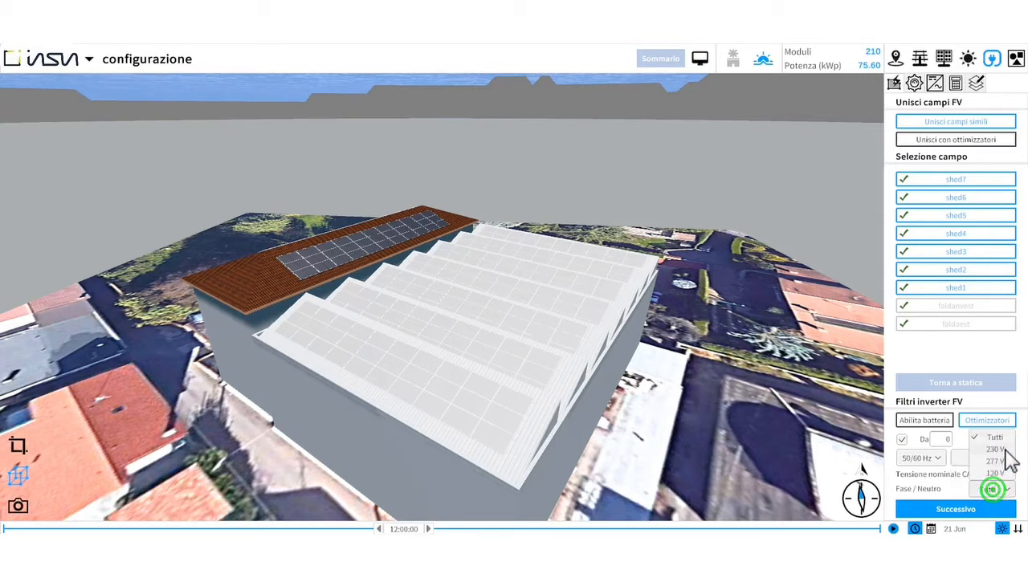
{"action": "left_click", "coordinate": [1005, 450]}
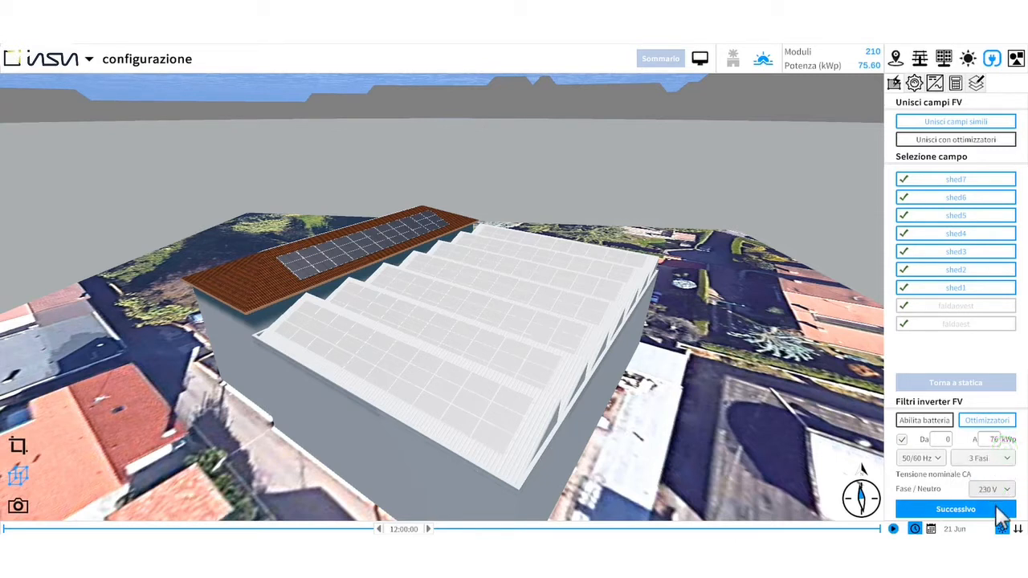
{"action": "left_click", "coordinate": [941, 509]}
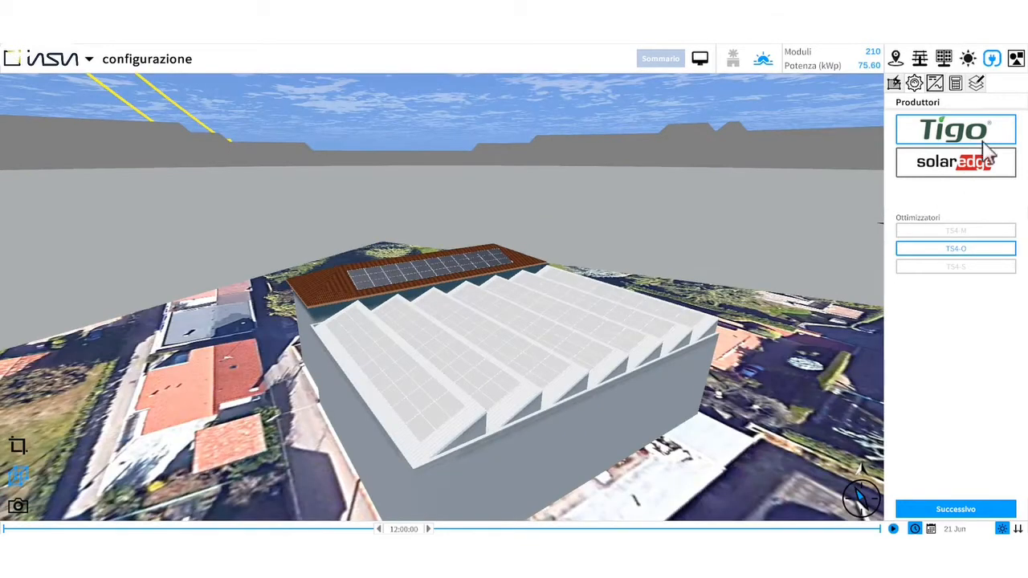
- Choose the Tigo TS4-O optimizer and move its details dialog aside
{"action": "left_click", "coordinate": [992, 131]}
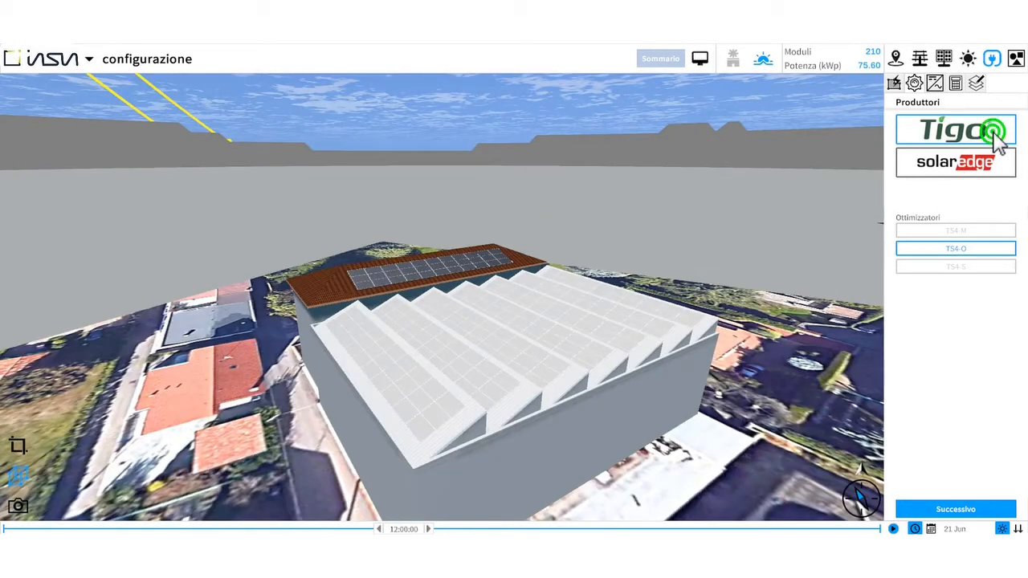
{"action": "left_click", "coordinate": [982, 247]}
{"action": "left_click_drag", "start_coordinate": [526, 189], "coordinate": [176, 150]}
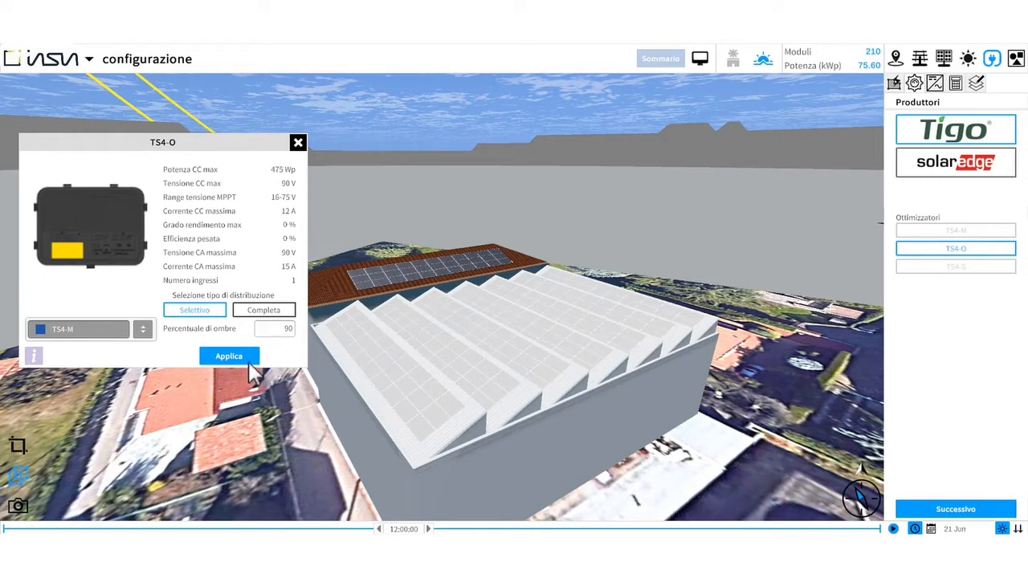
- Apply the optimizers with Selettivo distribution and a 95 % shading percentage, then close the dialog
{"action": "left_click", "coordinate": [206, 318]}
{"action": "left_click", "coordinate": [281, 330]}
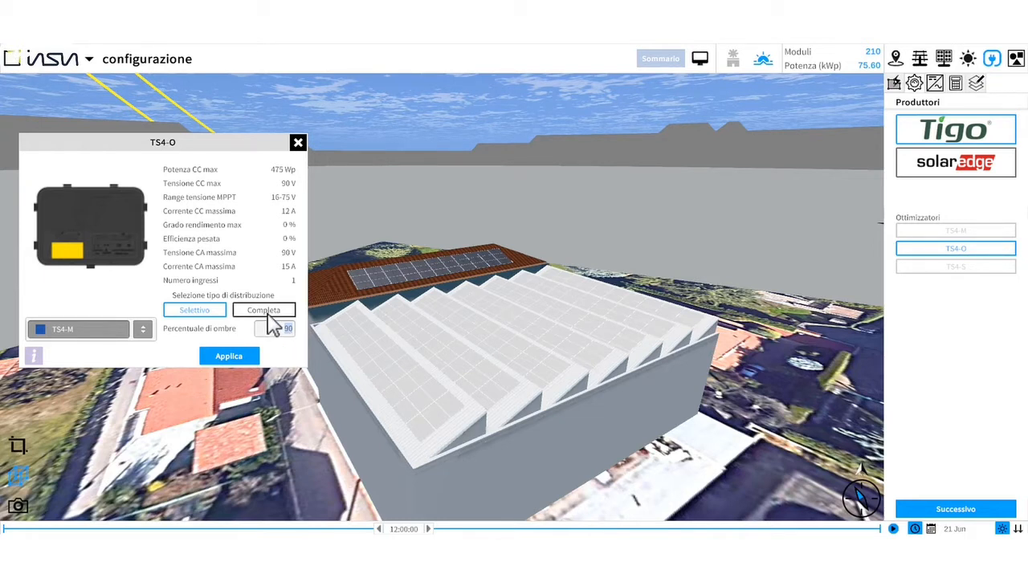
{"action": "left_click", "coordinate": [267, 314]}
{"action": "left_click", "coordinate": [199, 312]}
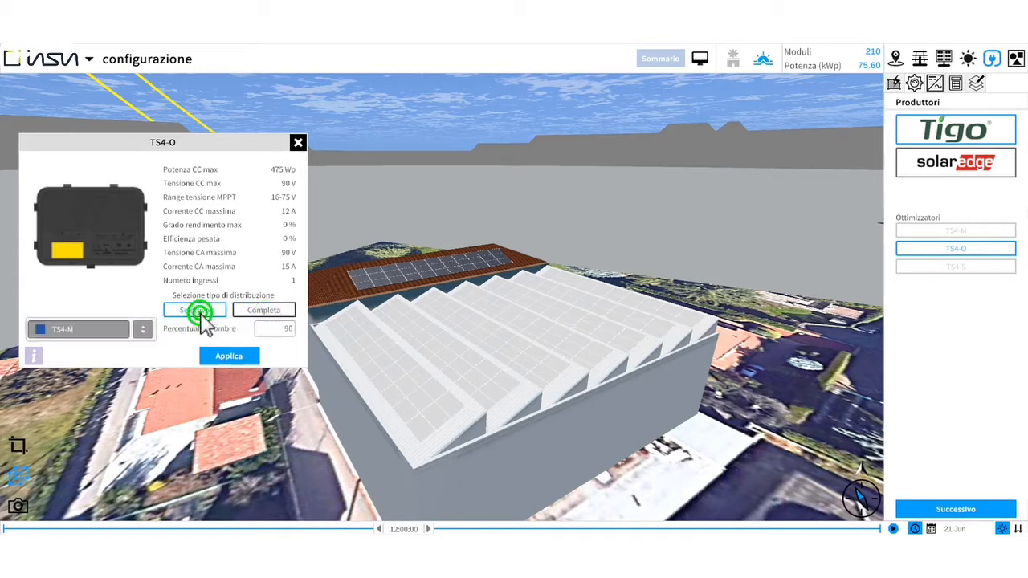
{"action": "left_click", "coordinate": [278, 330]}
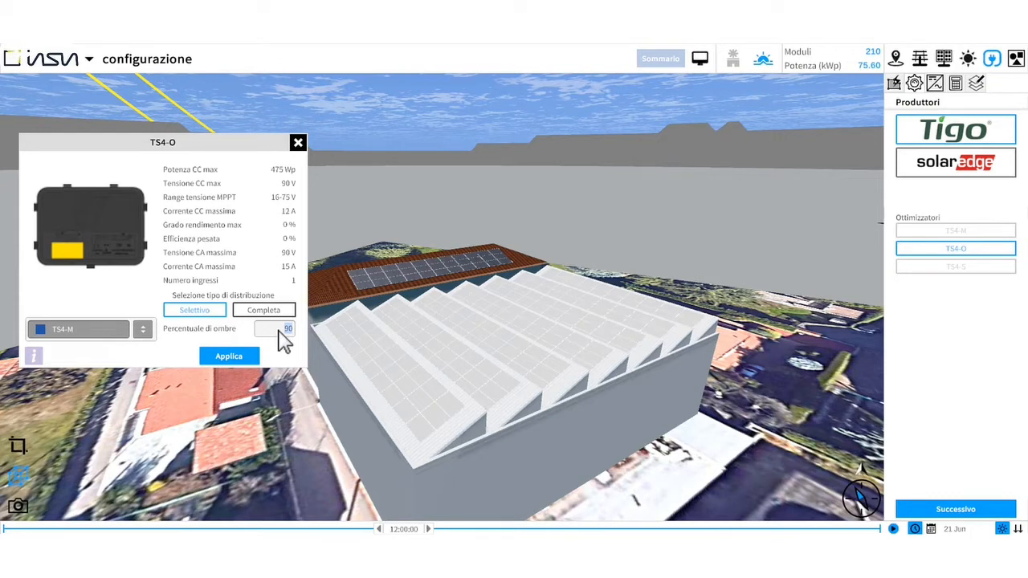
{"action": "type", "text": "9"}
{"action": "left_click", "coordinate": [238, 358]}
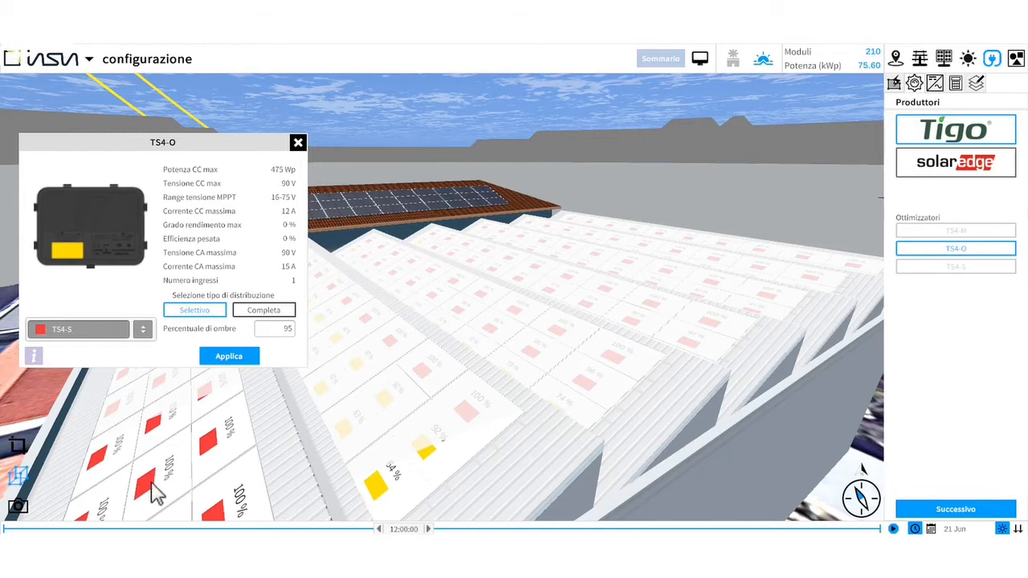
{"action": "scroll", "coordinate": [155, 491], "scroll_direction": "down", "scroll_amount": 2}
{"action": "left_click", "coordinate": [298, 143]}
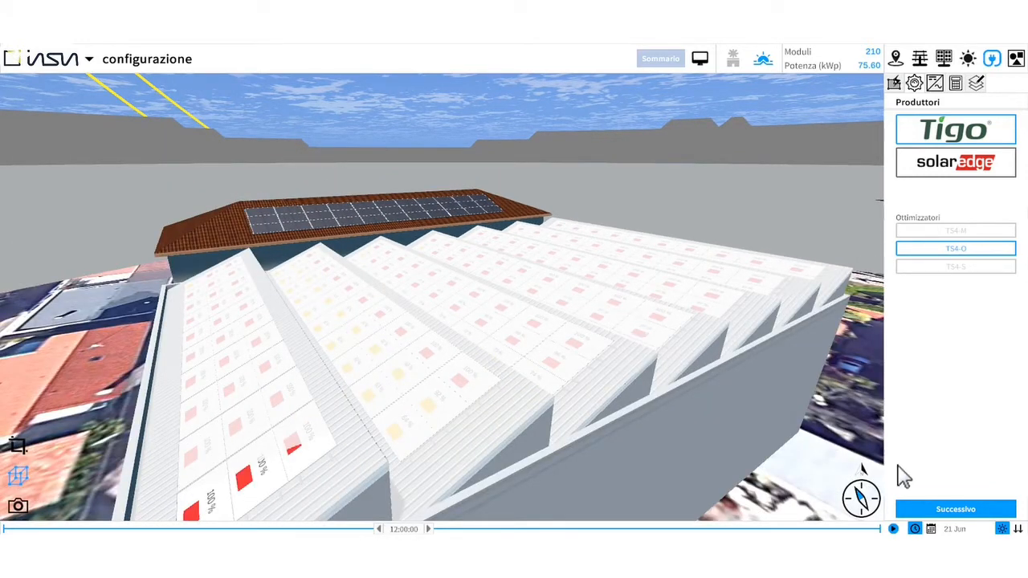
- Proceed to inverter selection and pick Azzurro as the inverter manufacturer
{"action": "left_click", "coordinate": [976, 509]}
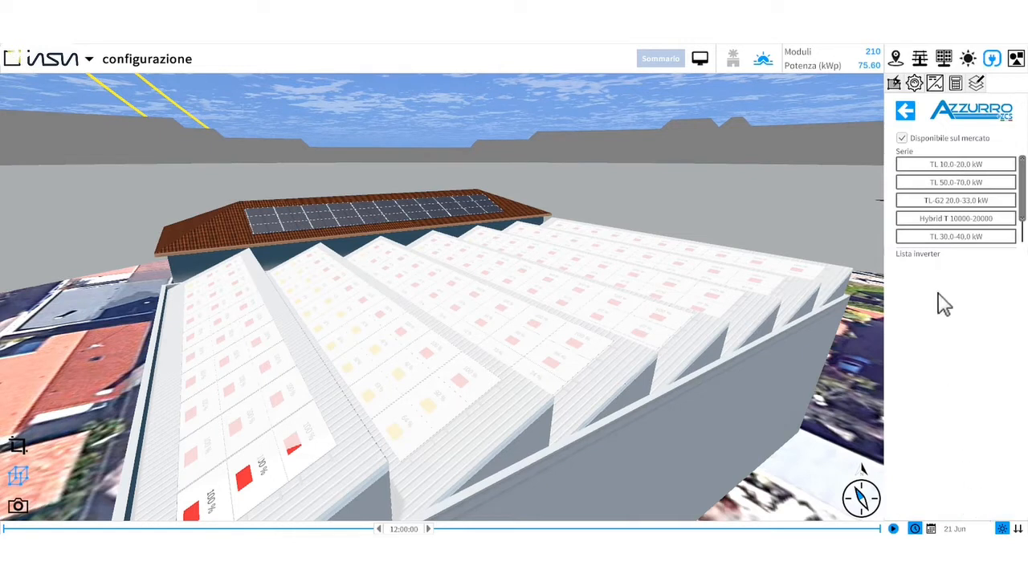
{"action": "left_click", "coordinate": [905, 111]}
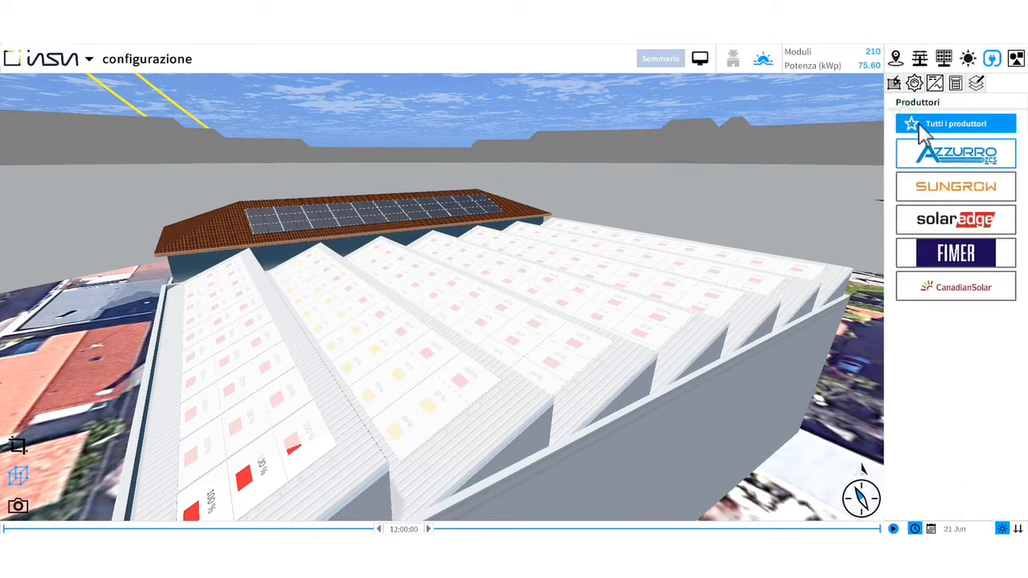
{"action": "left_click", "coordinate": [953, 153]}
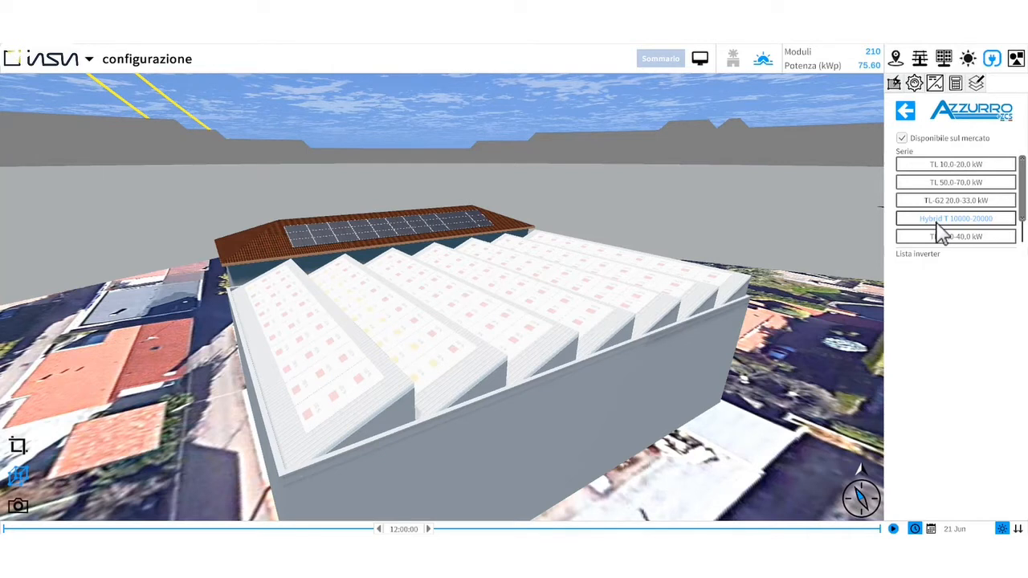
- Pick the 25000TL-G2 inverter from the TL-G2 20.0-33.0 kW series and calculate
{"action": "left_click", "coordinate": [967, 200]}
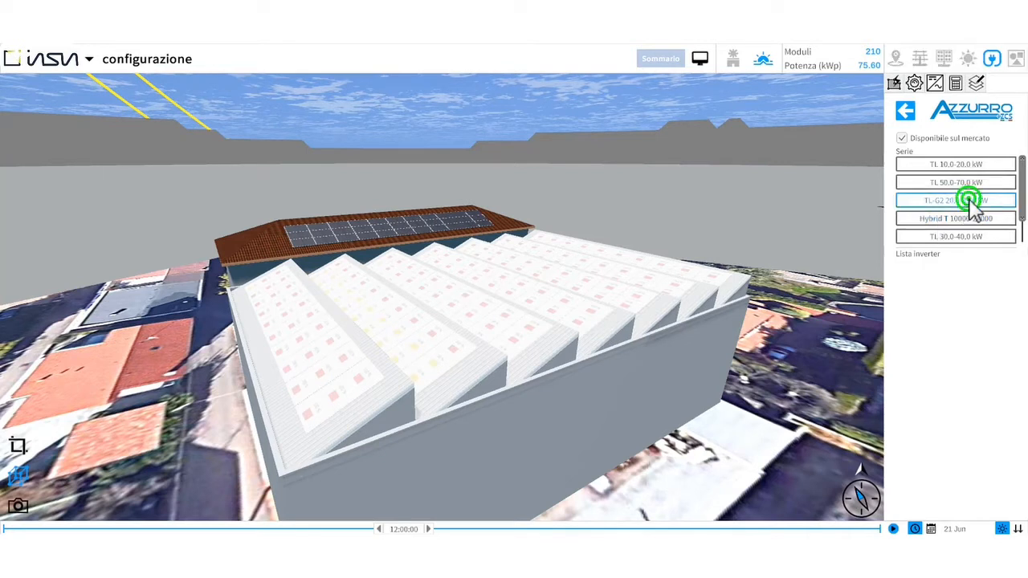
{"action": "left_click", "coordinate": [958, 287]}
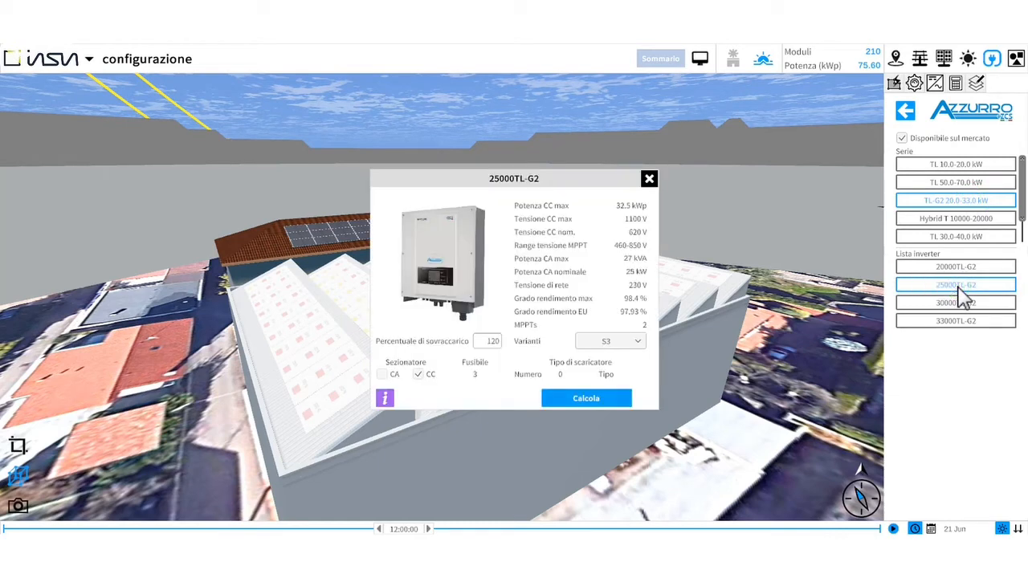
{"action": "left_click", "coordinate": [594, 399]}
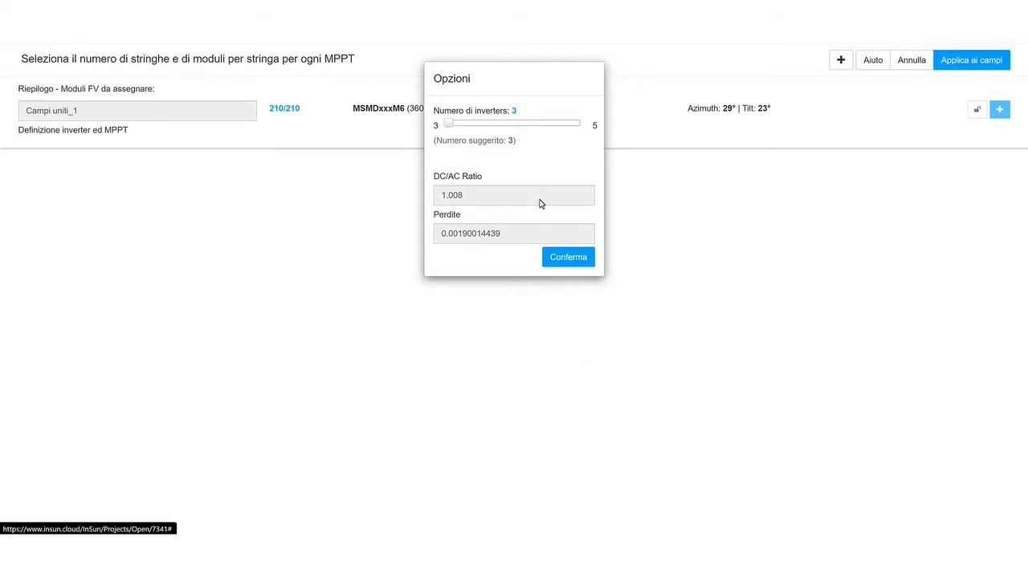
- Confirm three inverters and auto-calculate the string layout for Campi uniti_1
{"action": "left_click", "coordinate": [560, 258]}
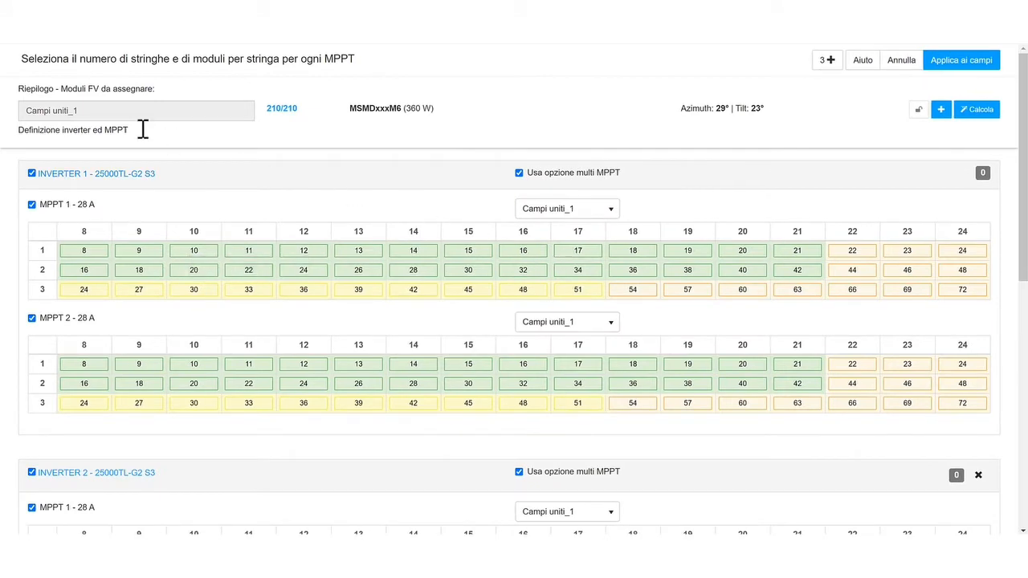
{"action": "left_click", "coordinate": [91, 110]}
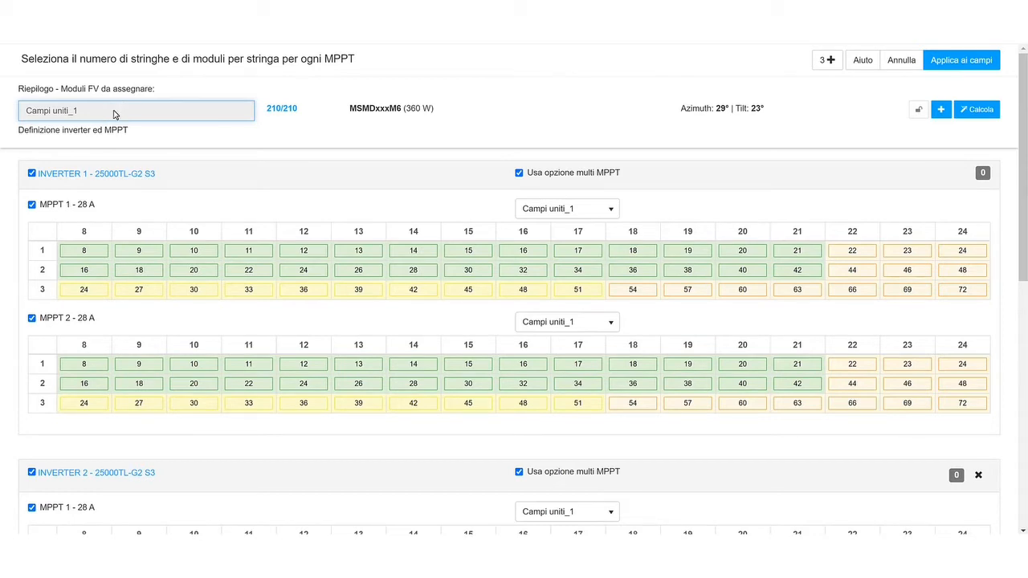
{"action": "left_click", "coordinate": [984, 110]}
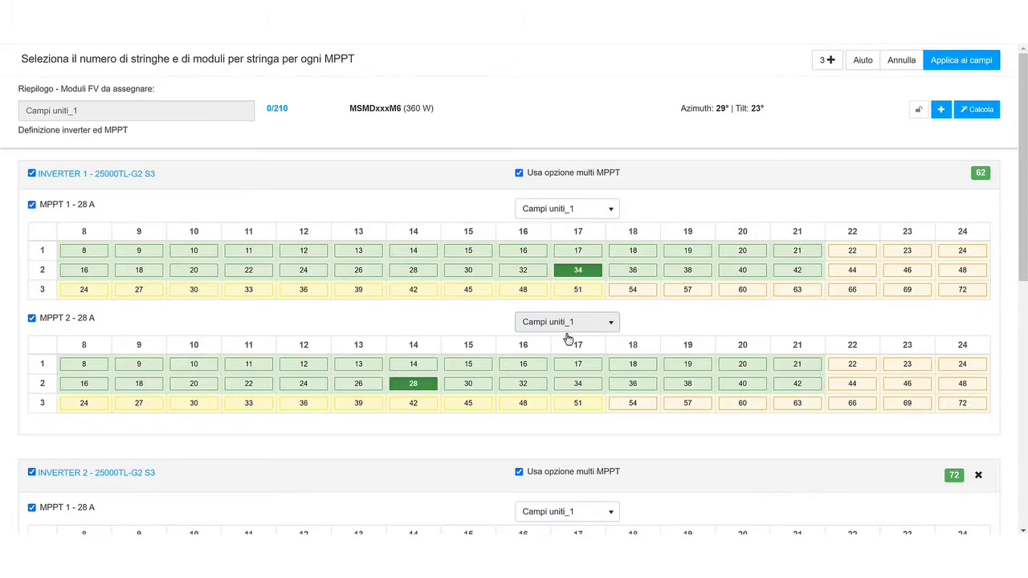
- Set inverter 2 to two strings of 18 modules on both MPPT 1 and MPPT 2
{"action": "scroll", "coordinate": [567, 337], "scroll_direction": "down", "scroll_amount": 3}
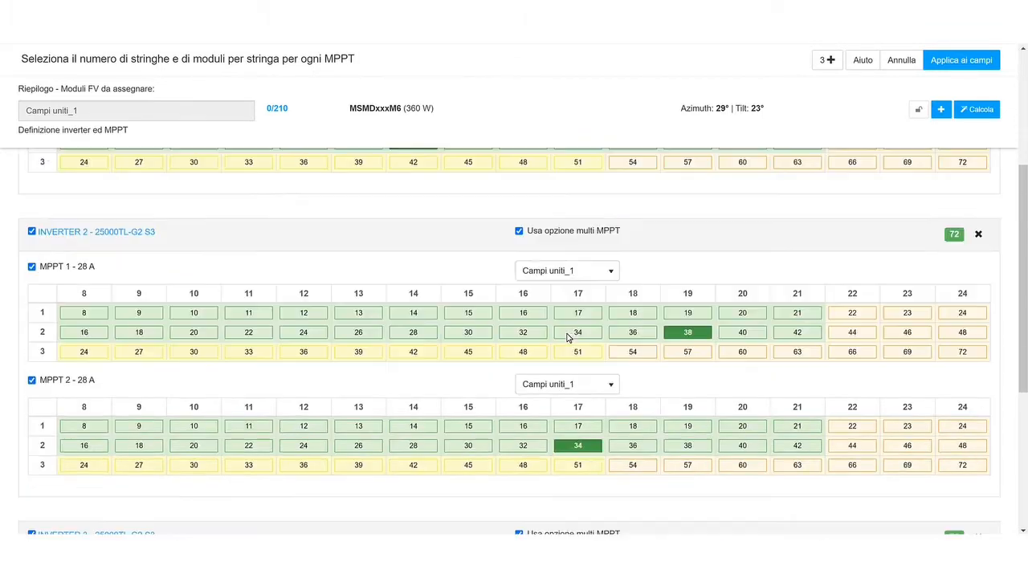
{"action": "scroll", "coordinate": [619, 259], "scroll_direction": "down", "scroll_amount": 3}
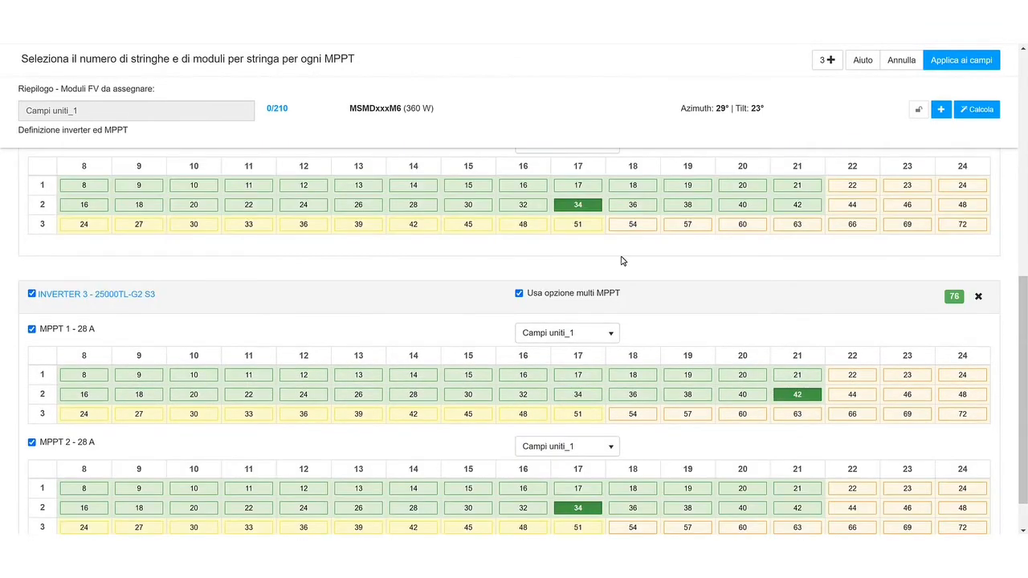
{"action": "scroll", "coordinate": [635, 273], "scroll_direction": "up", "scroll_amount": 2}
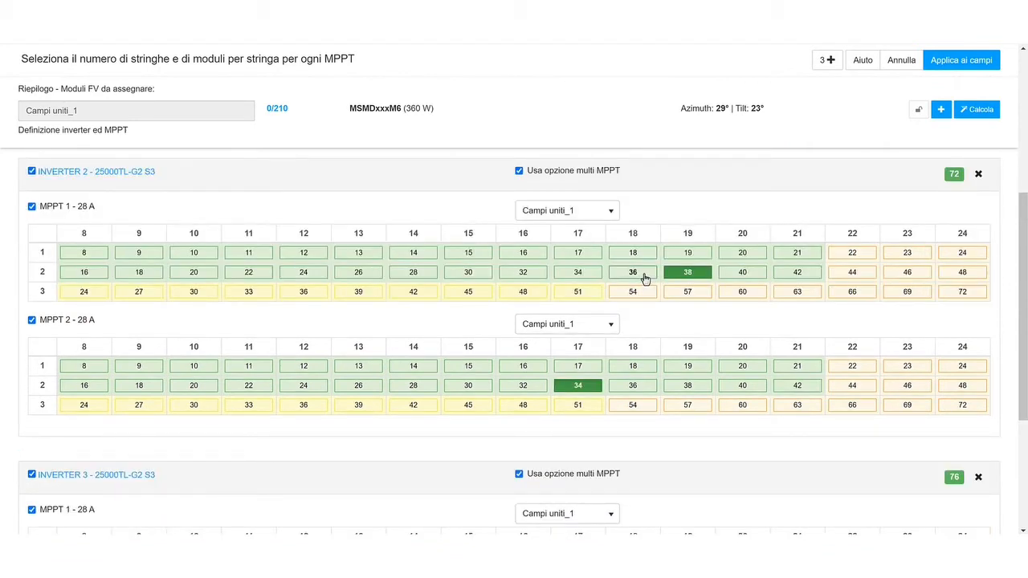
{"action": "left_click", "coordinate": [644, 274]}
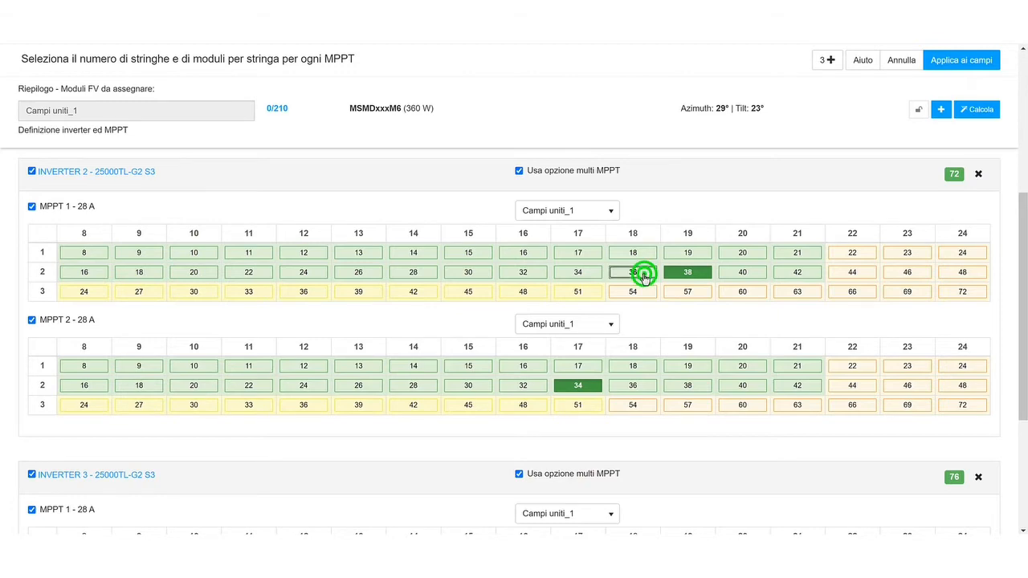
{"action": "left_click", "coordinate": [624, 387]}
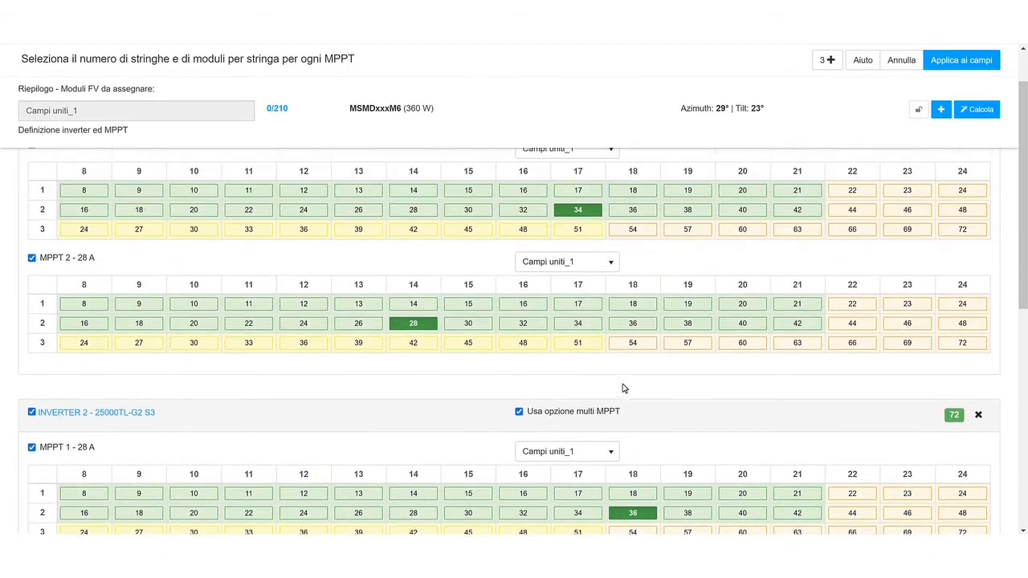
- Set inverter 1 to two strings of 16 modules on MPPT 1 and two of 15 on MPPT 2, then apply to the fields
{"action": "left_click", "coordinate": [535, 215]}
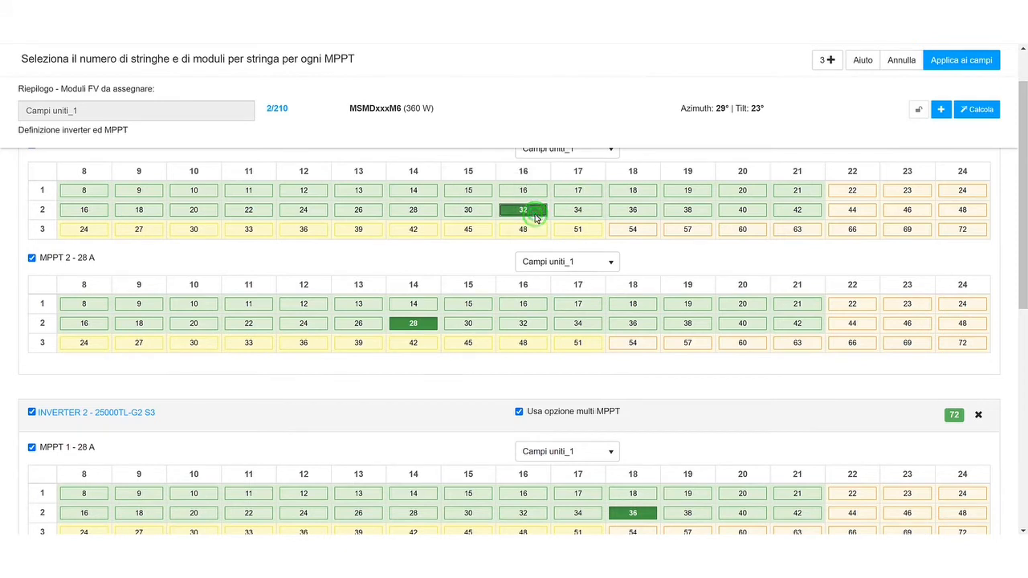
{"action": "left_click", "coordinate": [467, 323]}
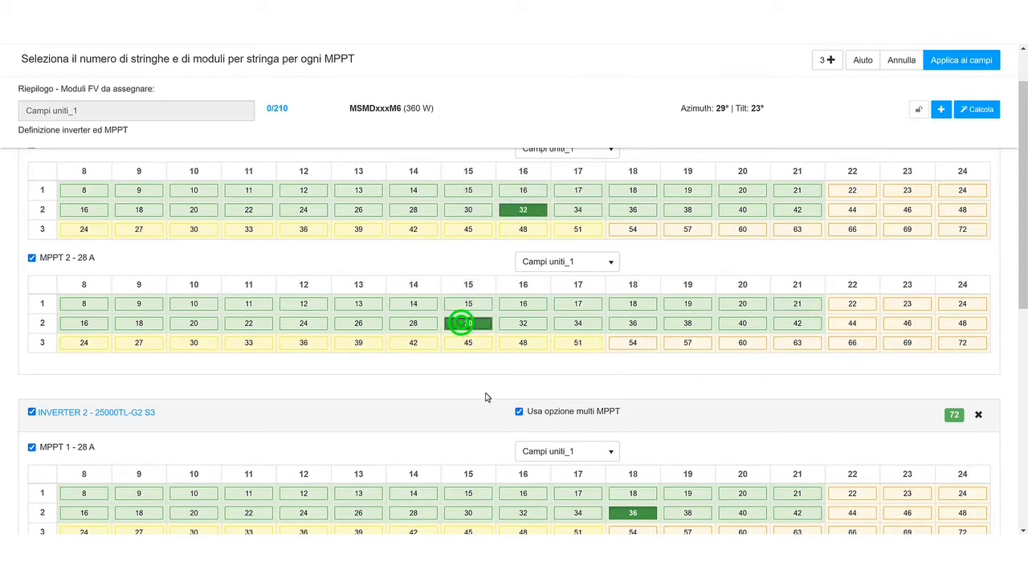
{"action": "scroll", "coordinate": [486, 397], "scroll_direction": "down", "scroll_amount": 5}
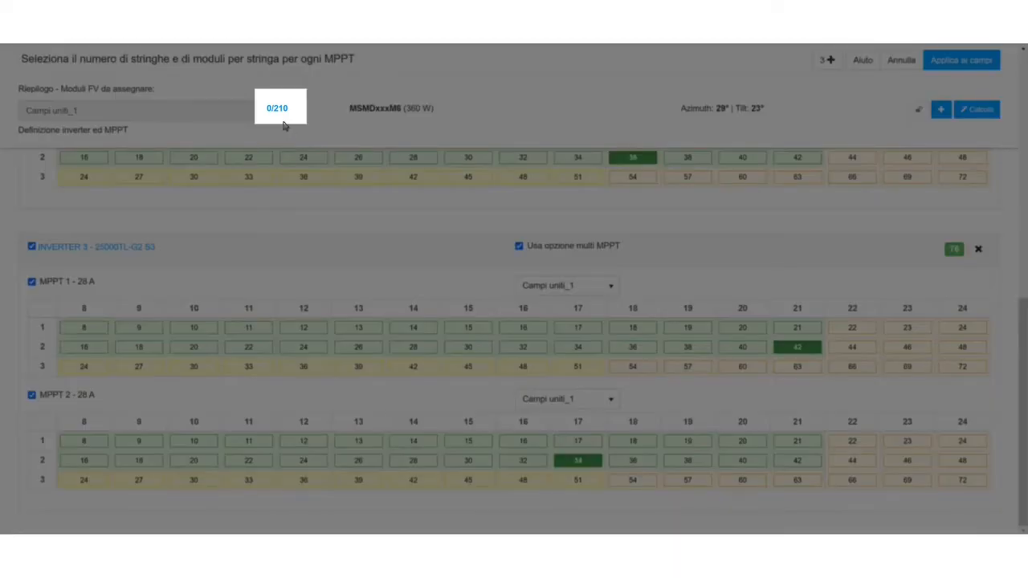
{"action": "scroll", "coordinate": [371, 159], "scroll_direction": "up", "scroll_amount": 7}
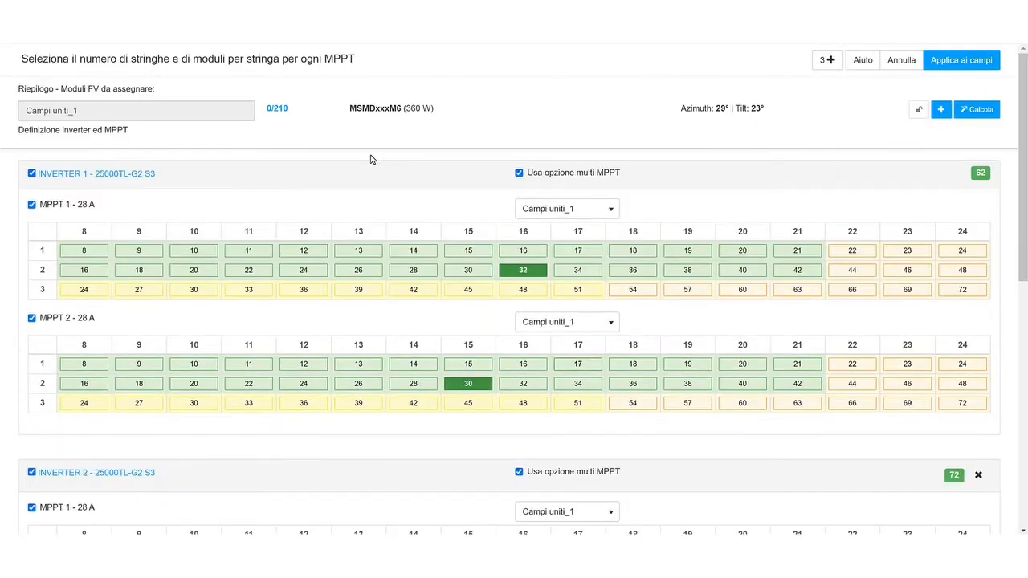
{"action": "scroll", "coordinate": [371, 159], "scroll_direction": "down", "scroll_amount": 2}
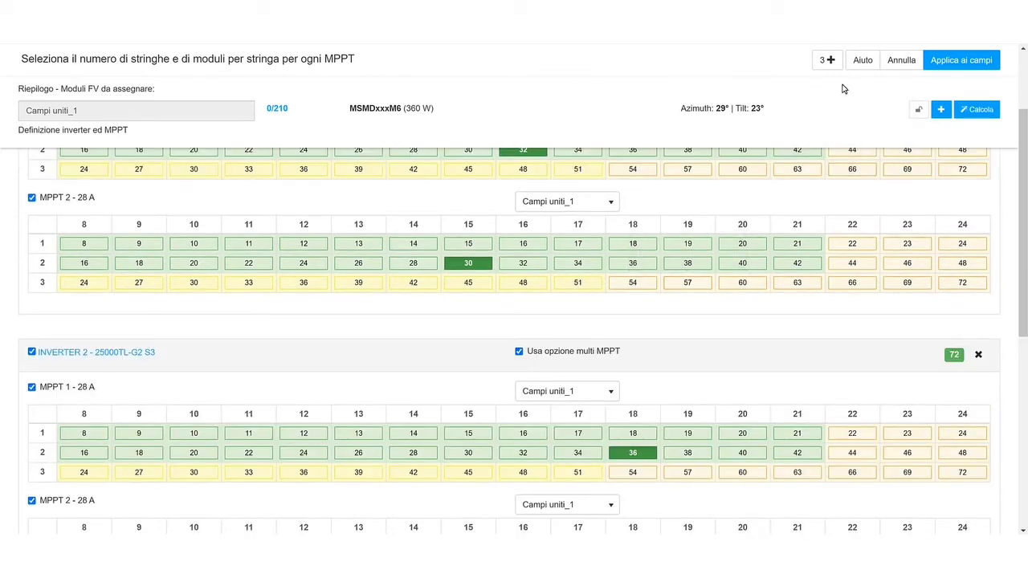
{"action": "left_click", "coordinate": [976, 62]}
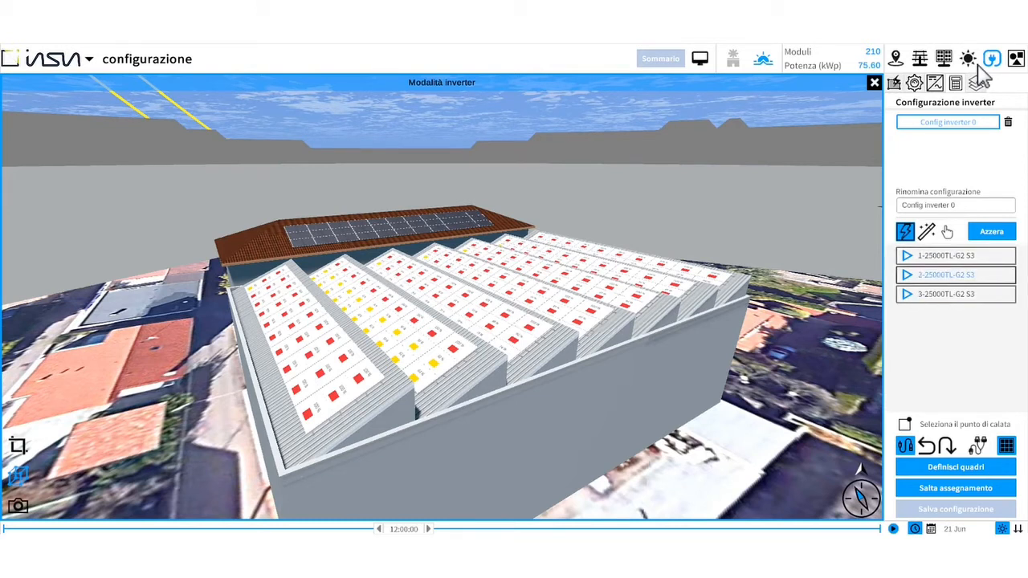
- Expand and collapse the three inverter entries to inspect their MPPT breakdown
{"action": "left_click", "coordinate": [907, 255]}
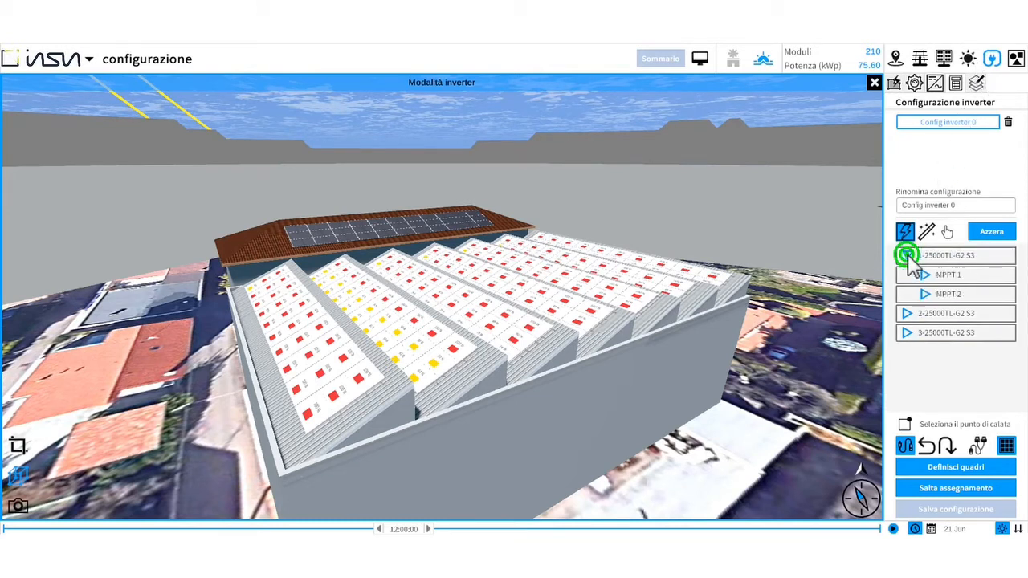
{"action": "left_click", "coordinate": [907, 313]}
{"action": "left_click", "coordinate": [907, 371]}
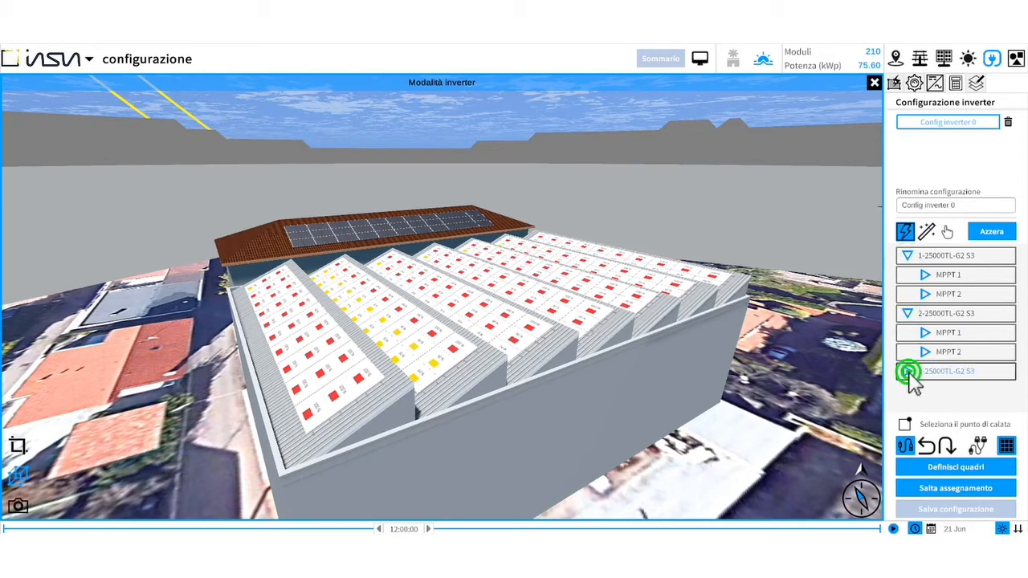
{"action": "left_click", "coordinate": [908, 366]}
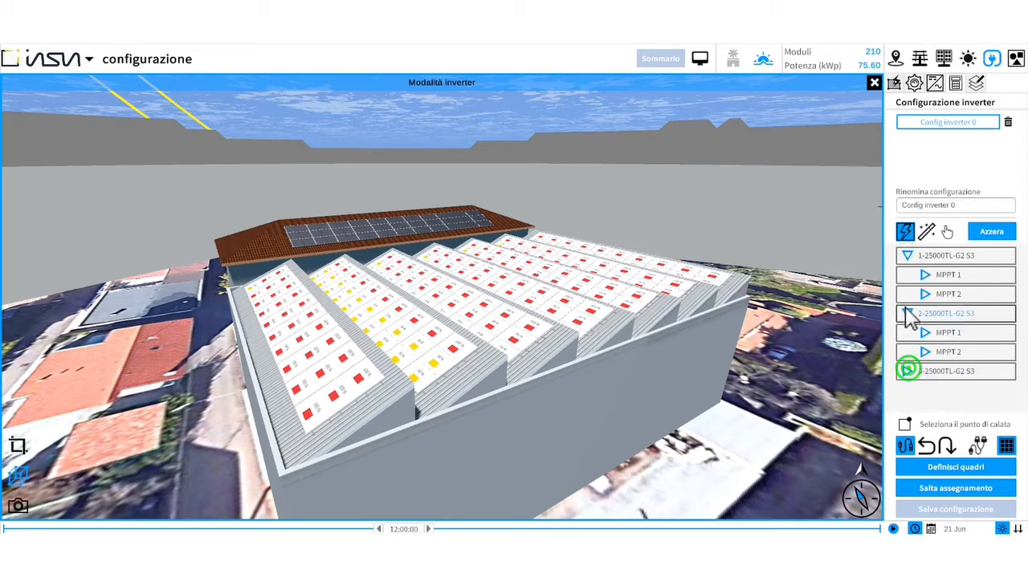
{"action": "left_click", "coordinate": [920, 359]}
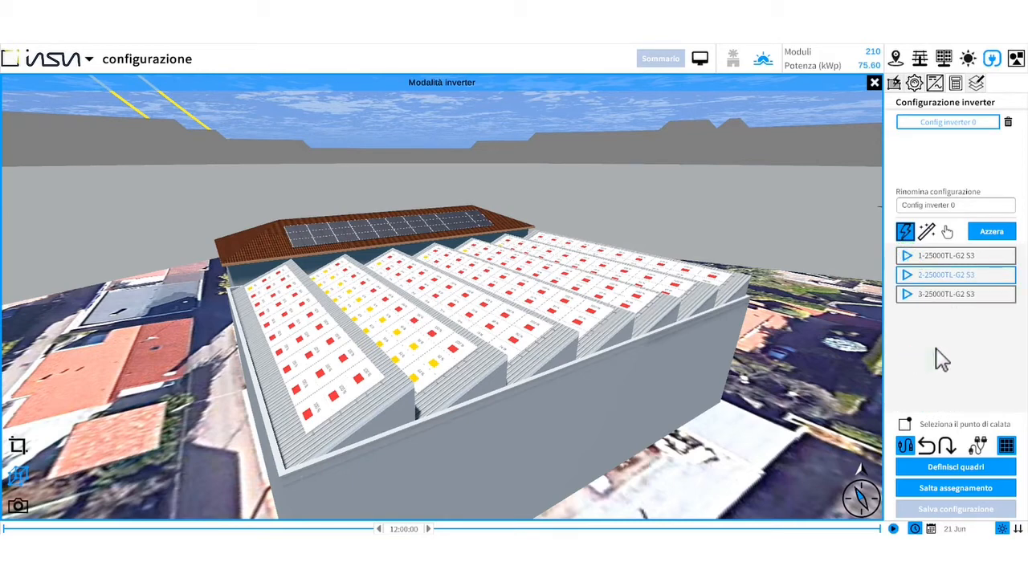
- Assign a Clamper 015096 field string box to inverter 1 in the field boxes dialog
{"action": "left_click", "coordinate": [951, 258]}
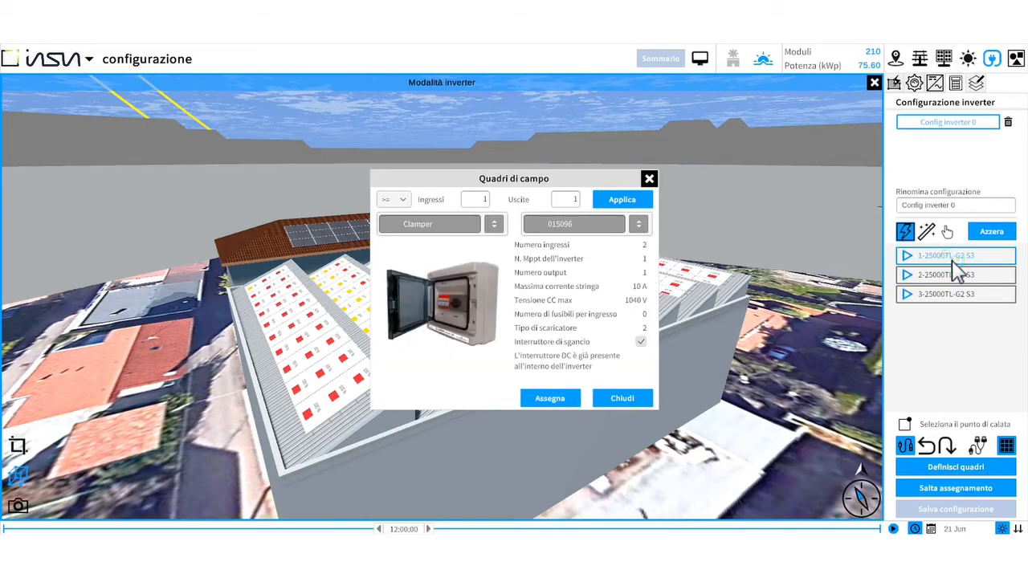
{"action": "left_click", "coordinate": [925, 275]}
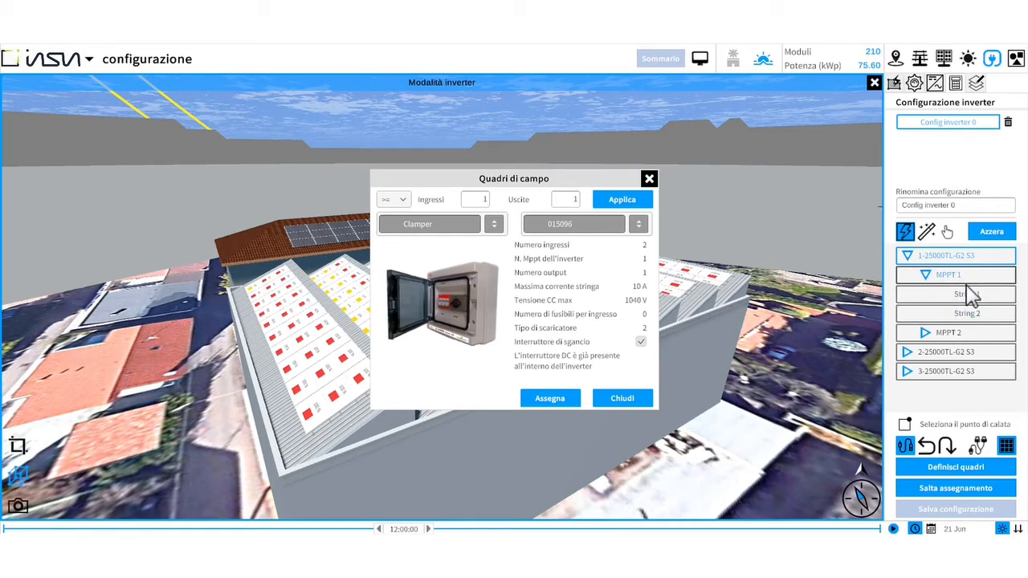
{"action": "left_click", "coordinate": [562, 225]}
{"action": "left_click", "coordinate": [493, 224]}
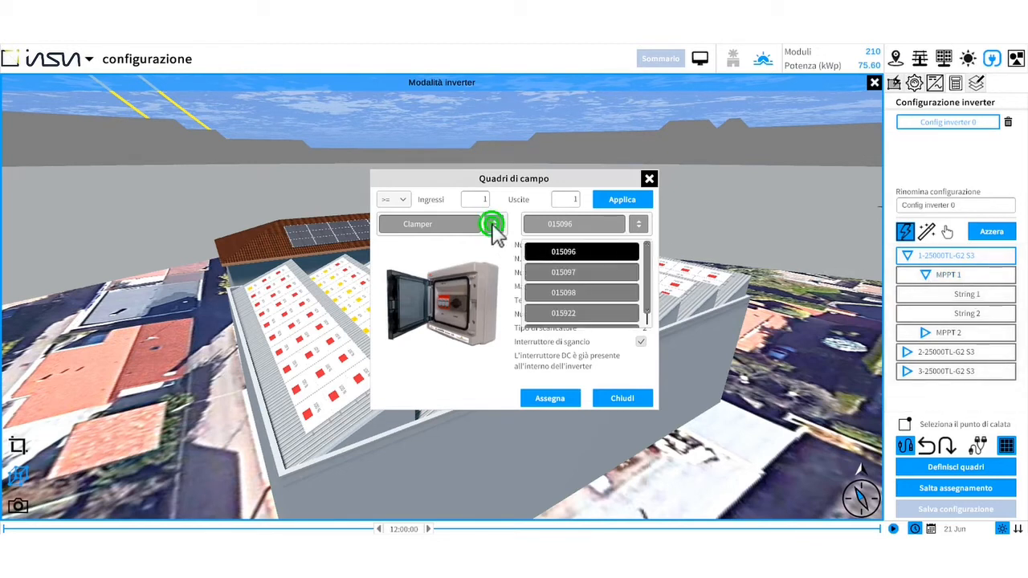
{"action": "left_click", "coordinate": [495, 225]}
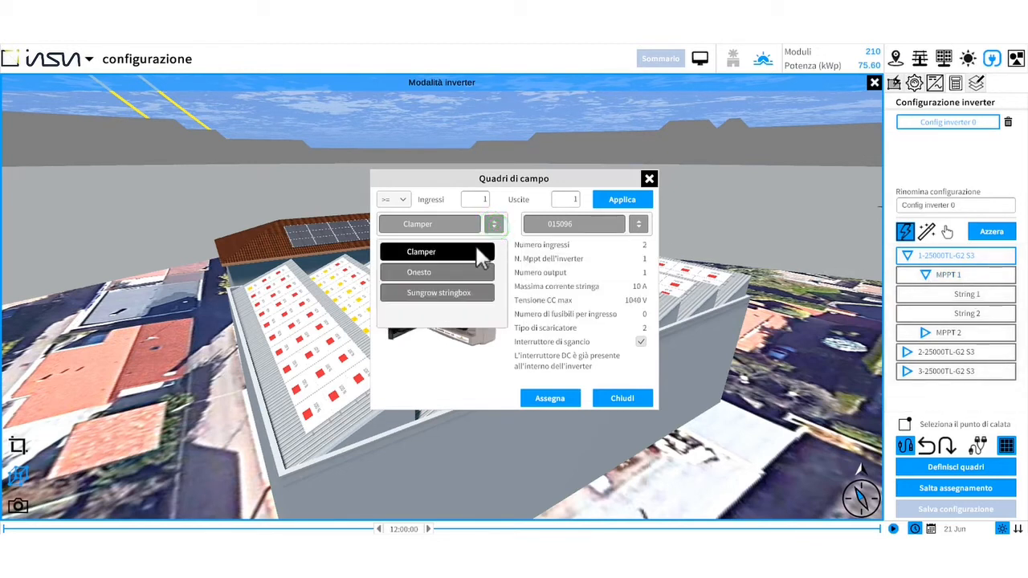
{"action": "left_click", "coordinate": [434, 252]}
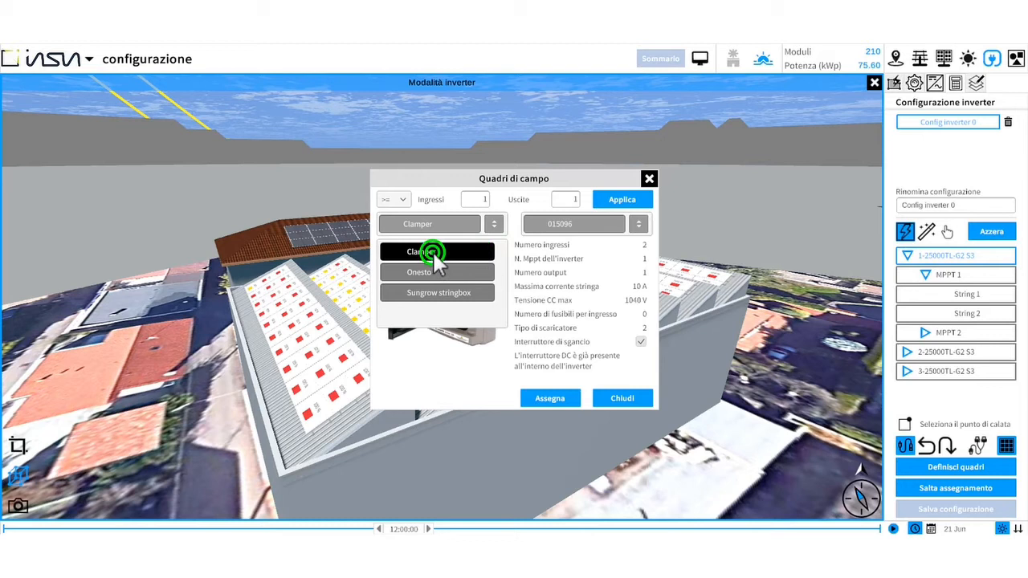
{"action": "left_click", "coordinate": [639, 224]}
{"action": "left_click", "coordinate": [643, 245]}
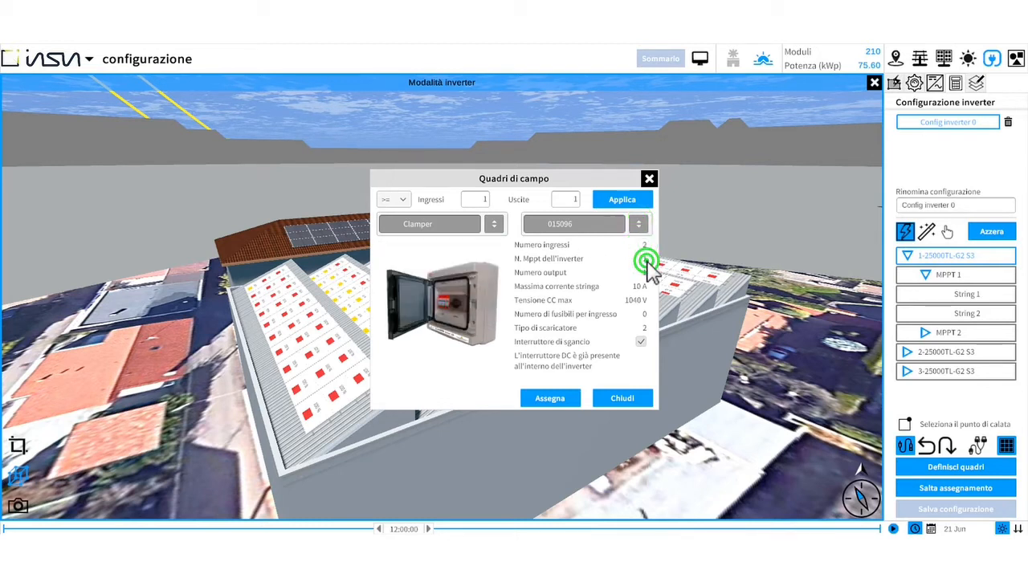
{"action": "left_click", "coordinate": [554, 398]}
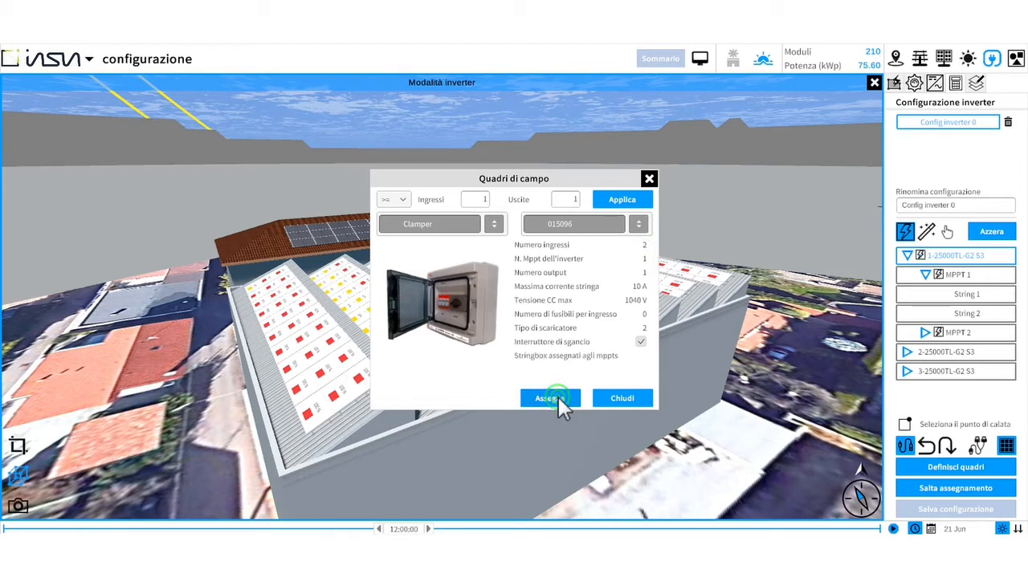
- Assign the same Clamper string box to inverters 2 and 3, then close the field boxes dialog
{"action": "left_click", "coordinate": [929, 273]}
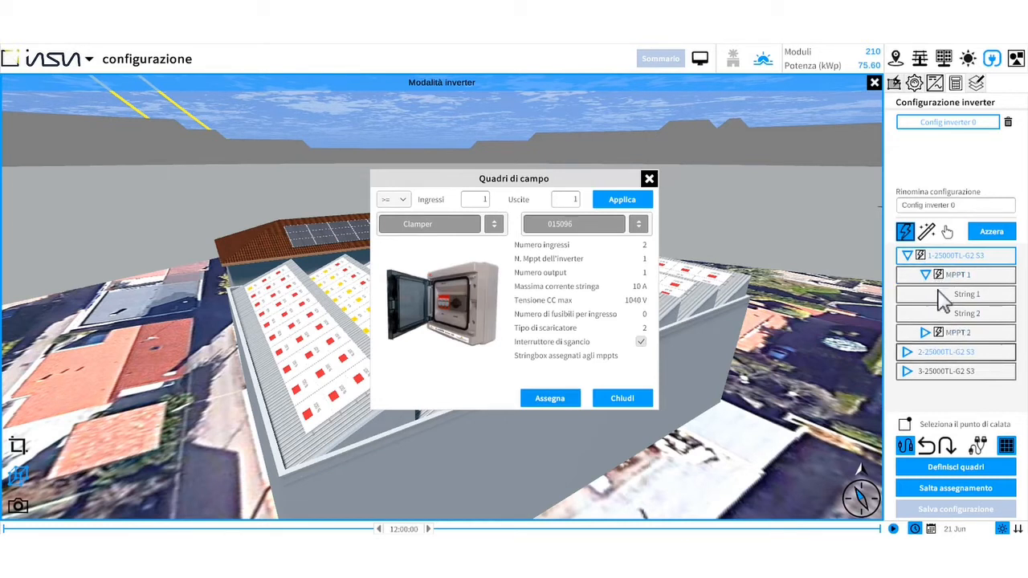
{"action": "left_click", "coordinate": [957, 358]}
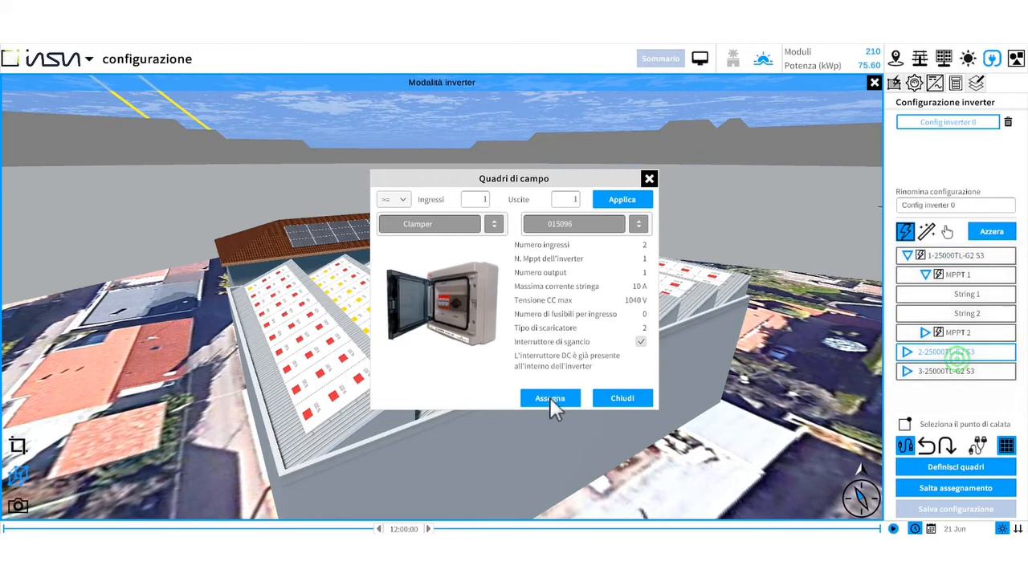
{"action": "left_click", "coordinate": [546, 398]}
{"action": "left_click", "coordinate": [888, 371]}
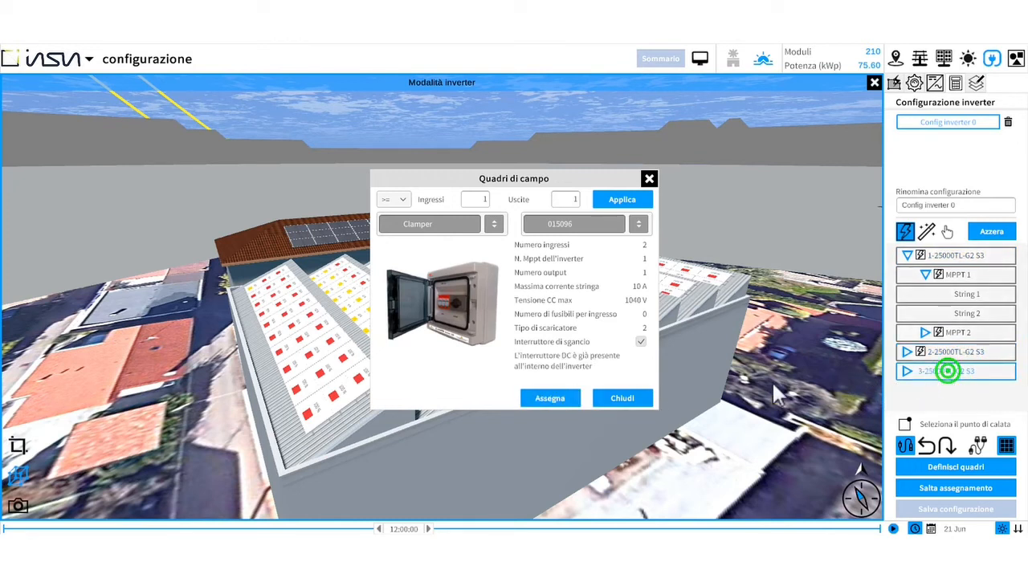
{"action": "left_click", "coordinate": [554, 398]}
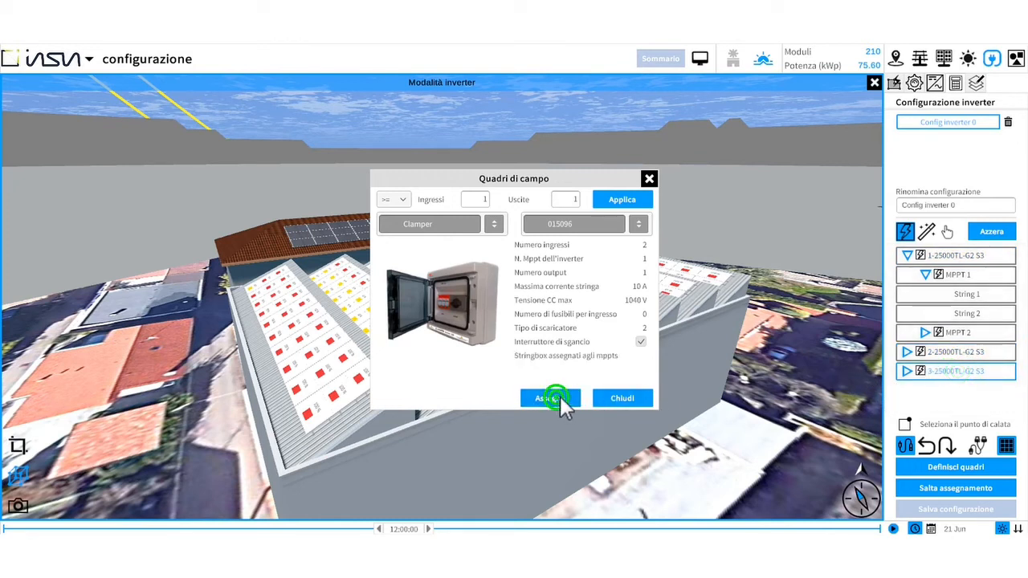
{"action": "left_click", "coordinate": [925, 274]}
{"action": "left_click", "coordinate": [907, 255]}
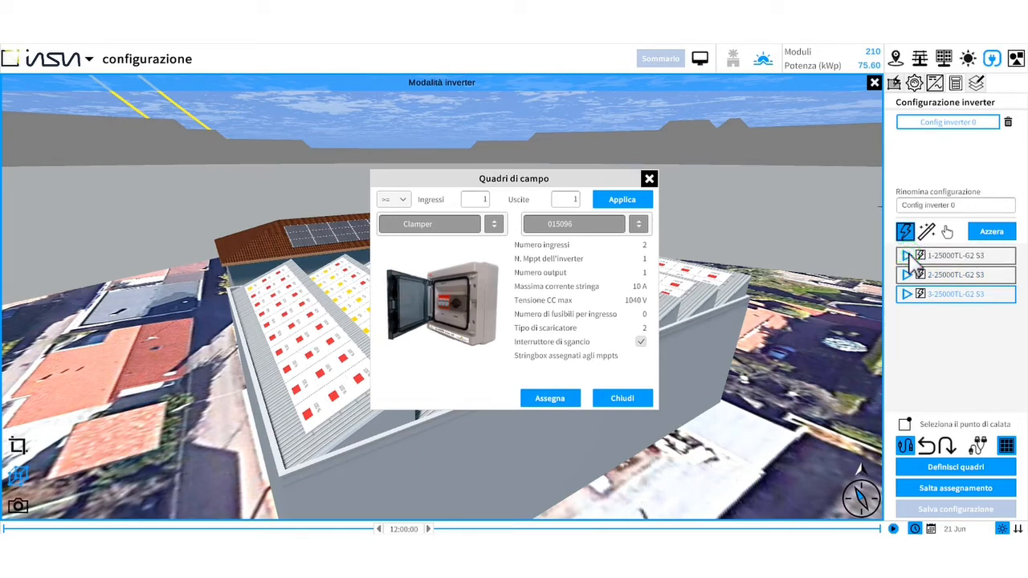
{"action": "left_click", "coordinate": [646, 395]}
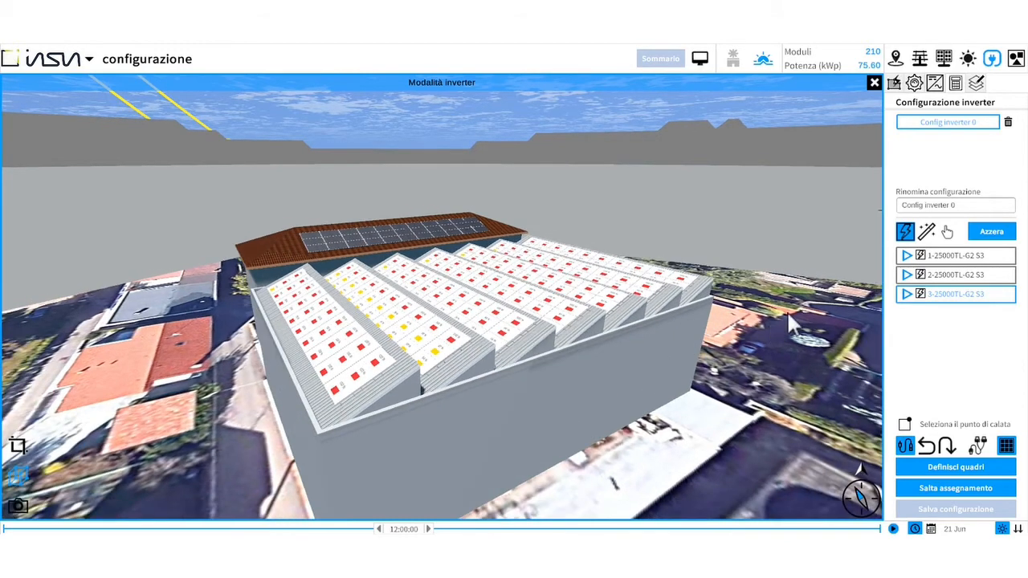
- Place the three inverters side by side on the building's front wall using drag-in-scene positioning
{"action": "left_click", "coordinate": [927, 231]}
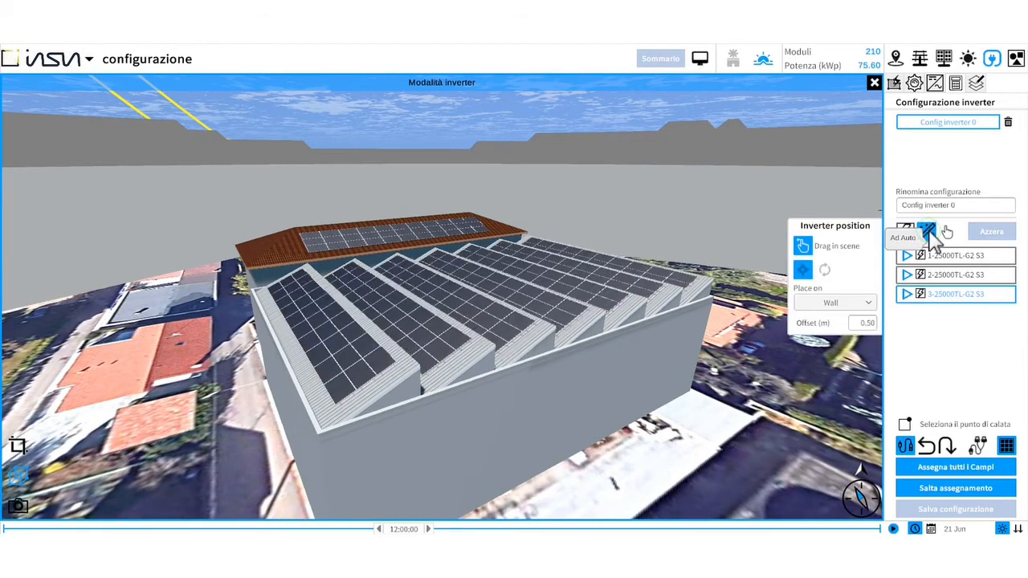
{"action": "left_click", "coordinate": [938, 256]}
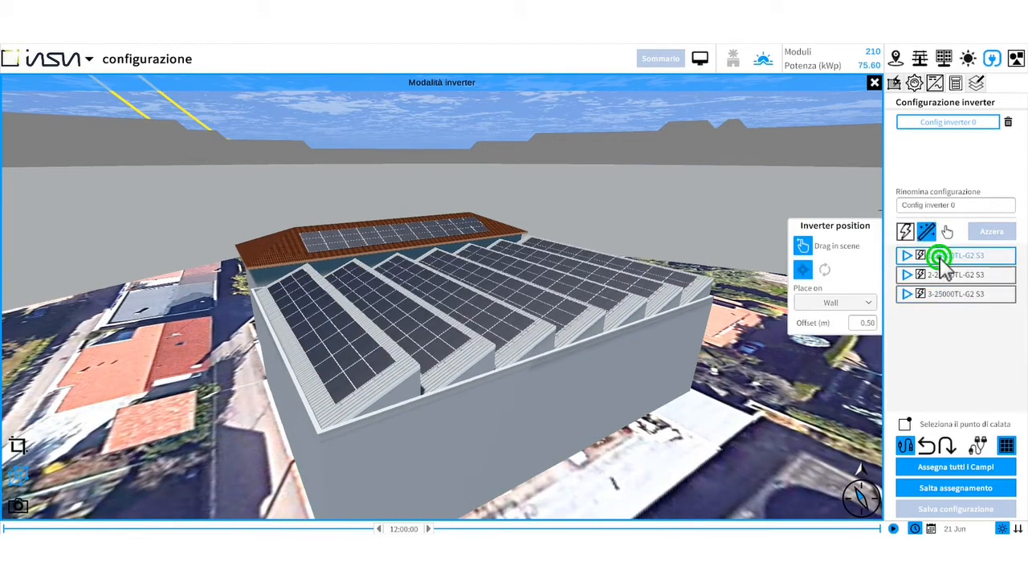
{"action": "left_click", "coordinate": [802, 246]}
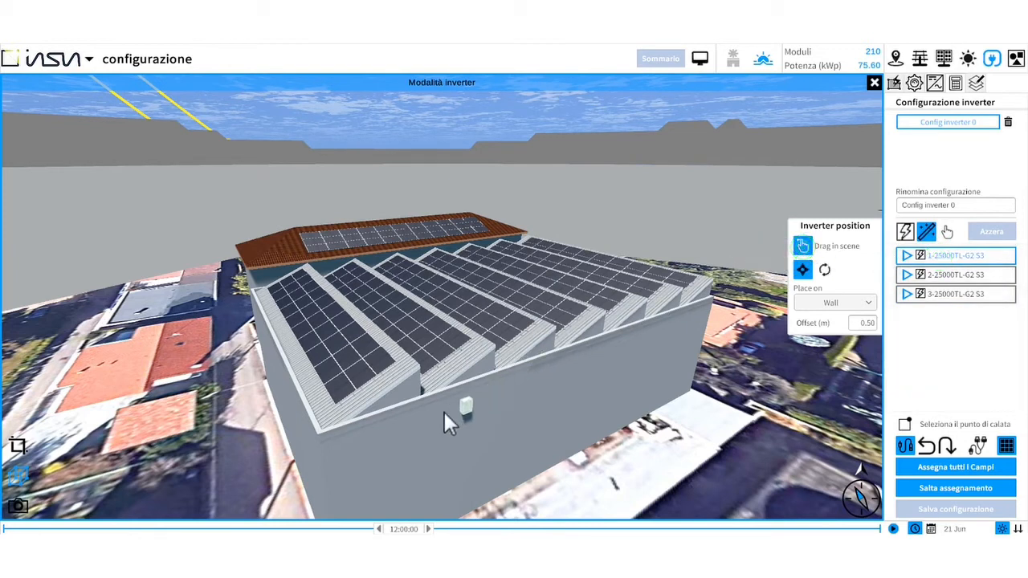
{"action": "left_click", "coordinate": [392, 427]}
{"action": "left_click", "coordinate": [989, 274]}
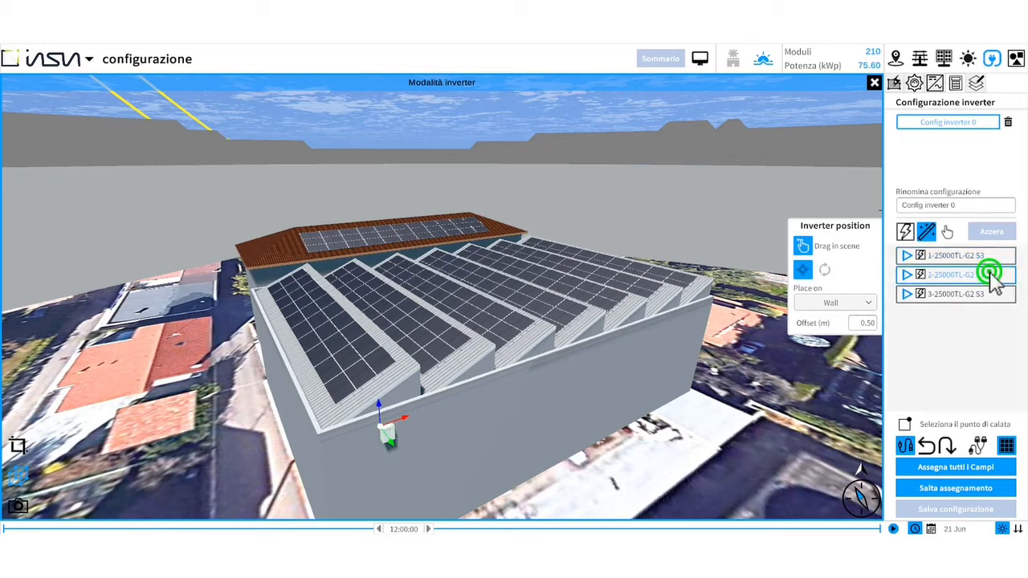
{"action": "left_click", "coordinate": [802, 246]}
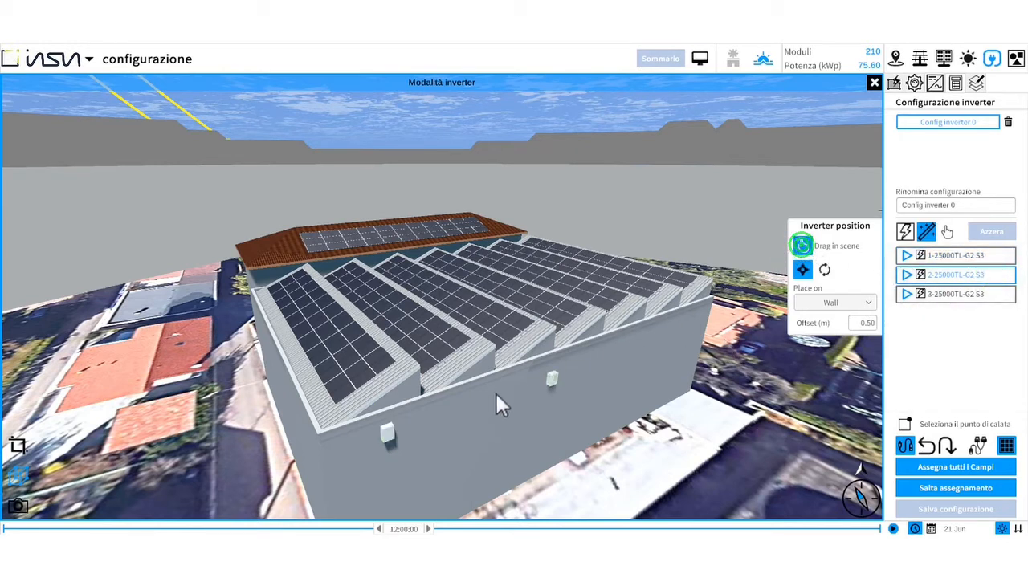
{"action": "left_click", "coordinate": [414, 424]}
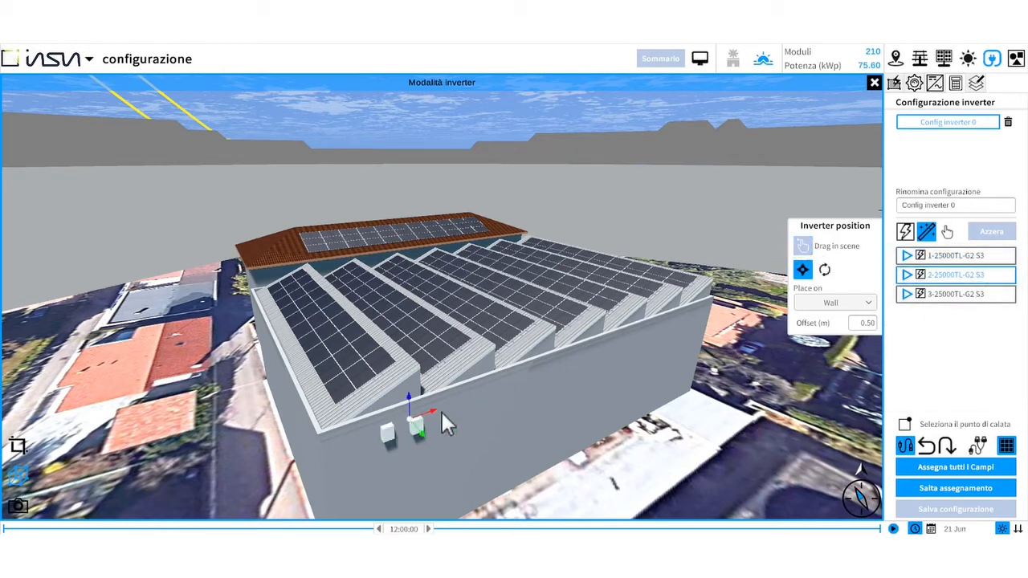
{"action": "left_click", "coordinate": [974, 294]}
{"action": "left_click", "coordinate": [802, 245]}
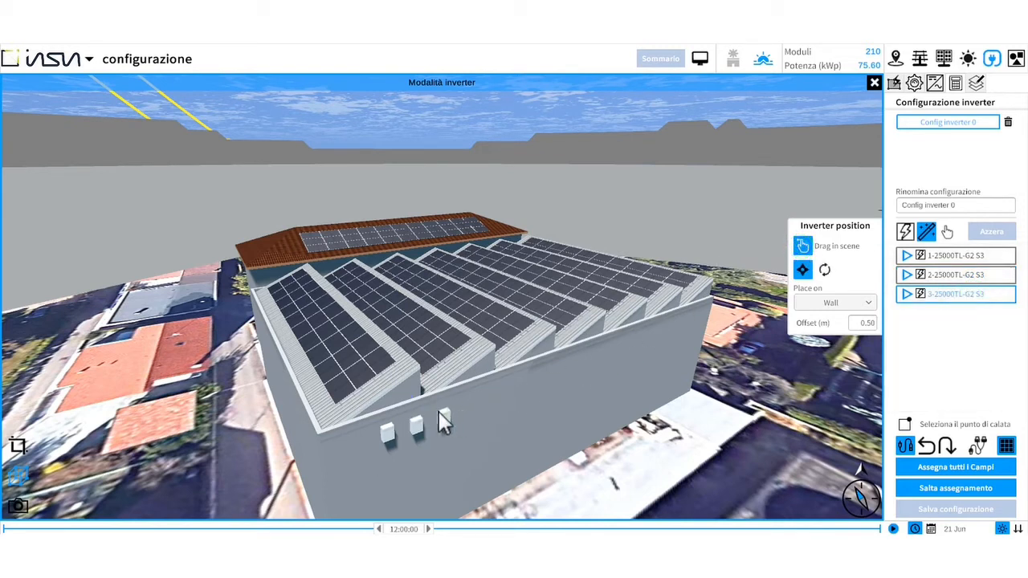
{"action": "left_click", "coordinate": [443, 423]}
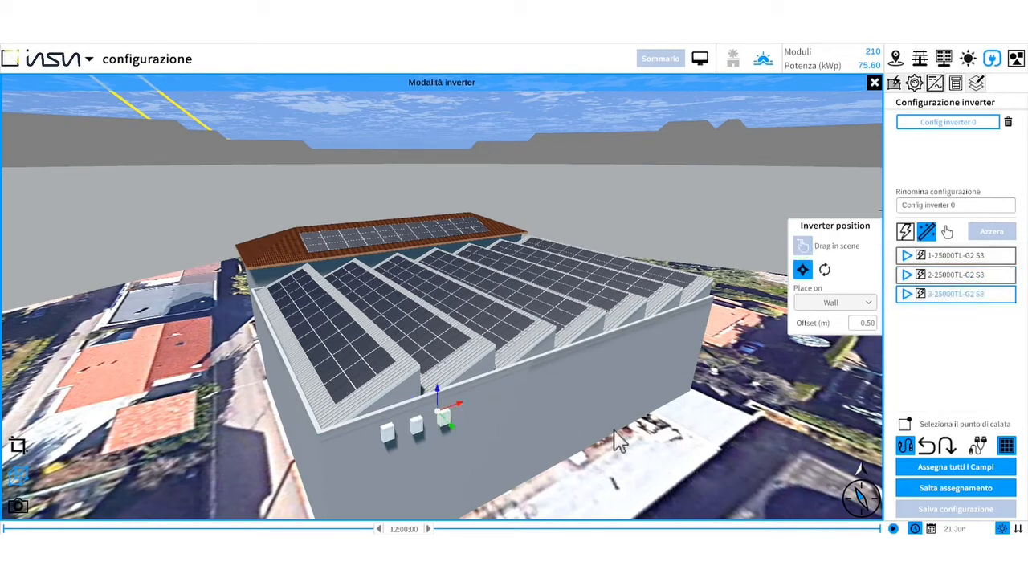
- Assign all fields to the inverters to generate the string wiring
{"action": "left_click", "coordinate": [986, 468]}
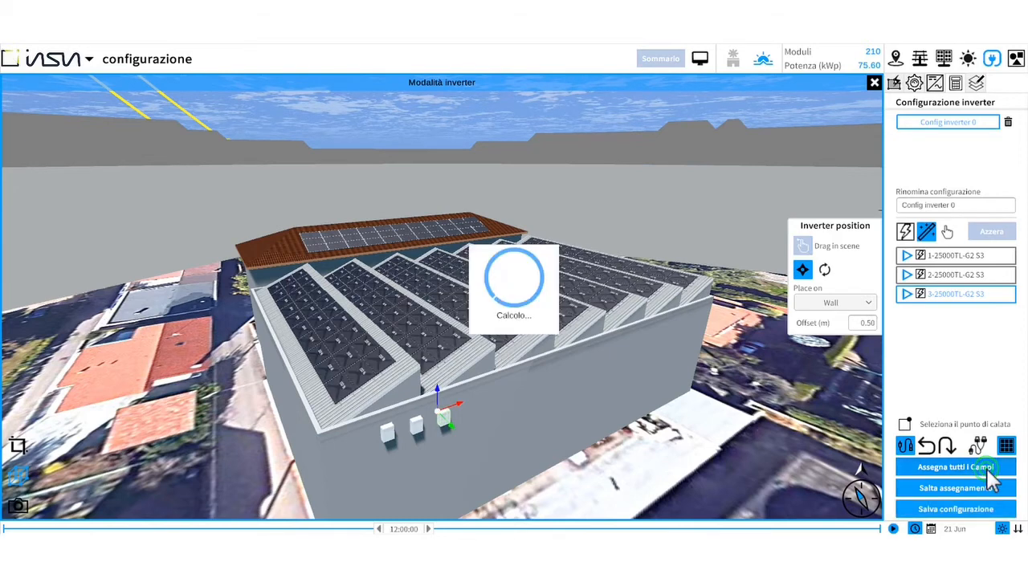
{"action": "scroll", "coordinate": [223, 359], "scroll_direction": "up", "scroll_amount": 1}
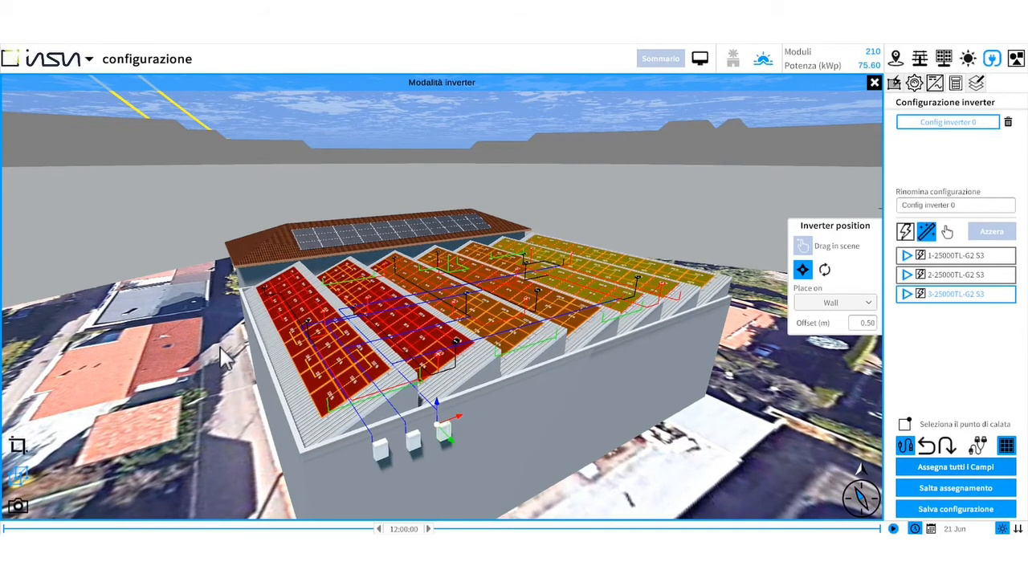
{"action": "scroll", "coordinate": [225, 359], "scroll_direction": "down", "scroll_amount": 2}
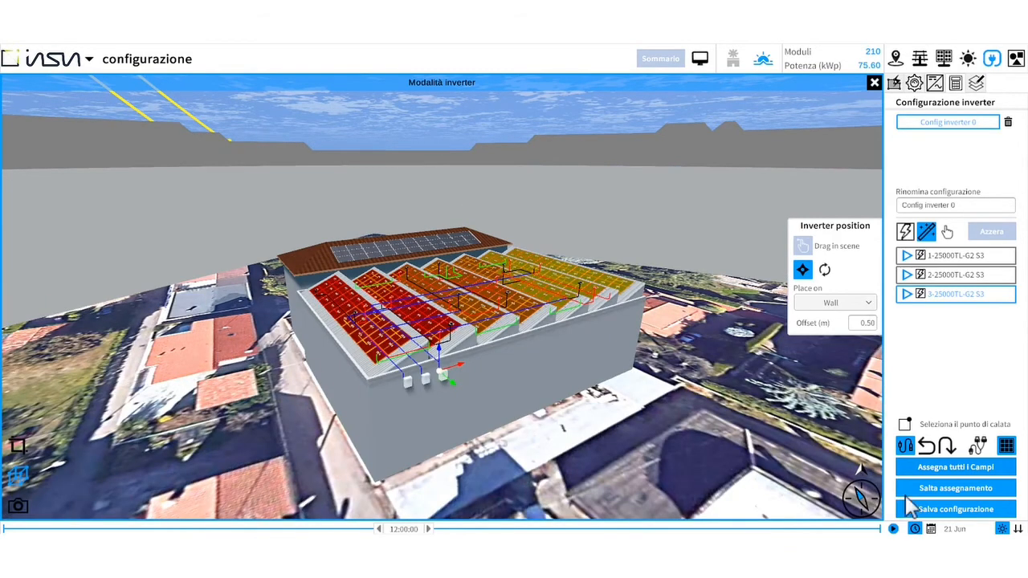
- Save the inverter configuration and open Configurazione 1 in the string configuration
{"action": "left_click", "coordinate": [960, 510]}
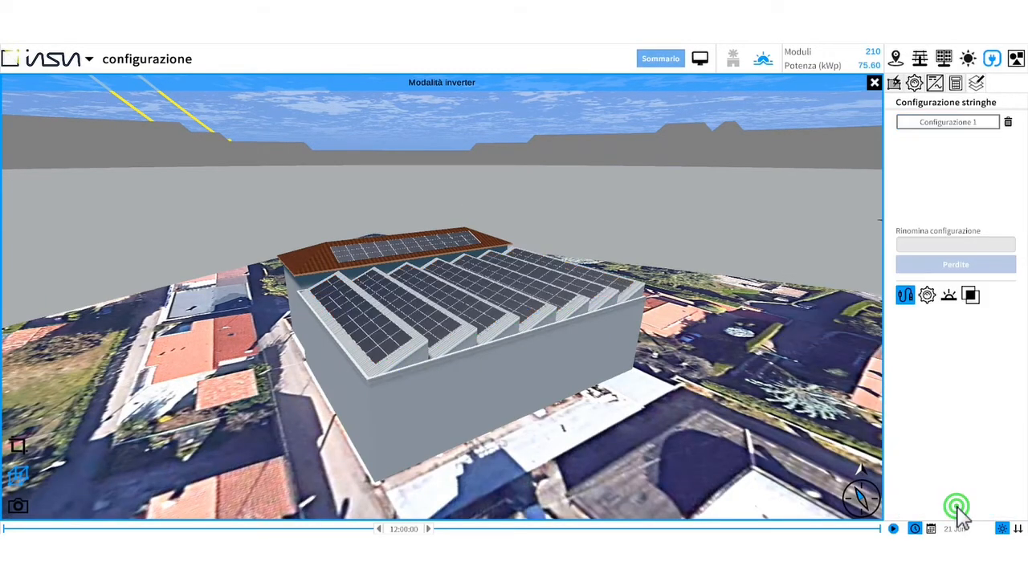
{"action": "left_click", "coordinate": [955, 129]}
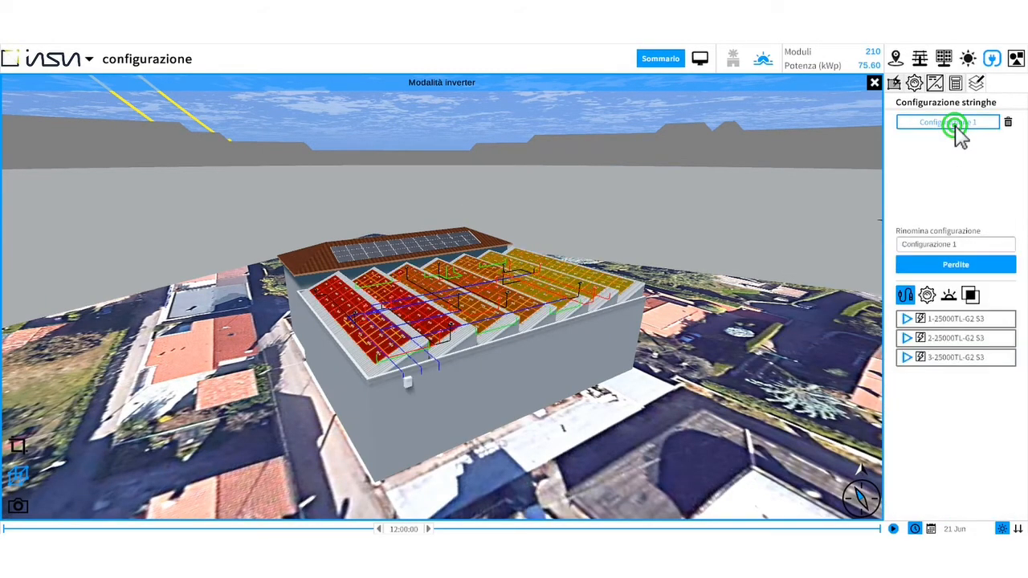
- Leave the string configuration and reopen the inverter design panel for field selection
{"action": "left_click", "coordinate": [974, 242]}
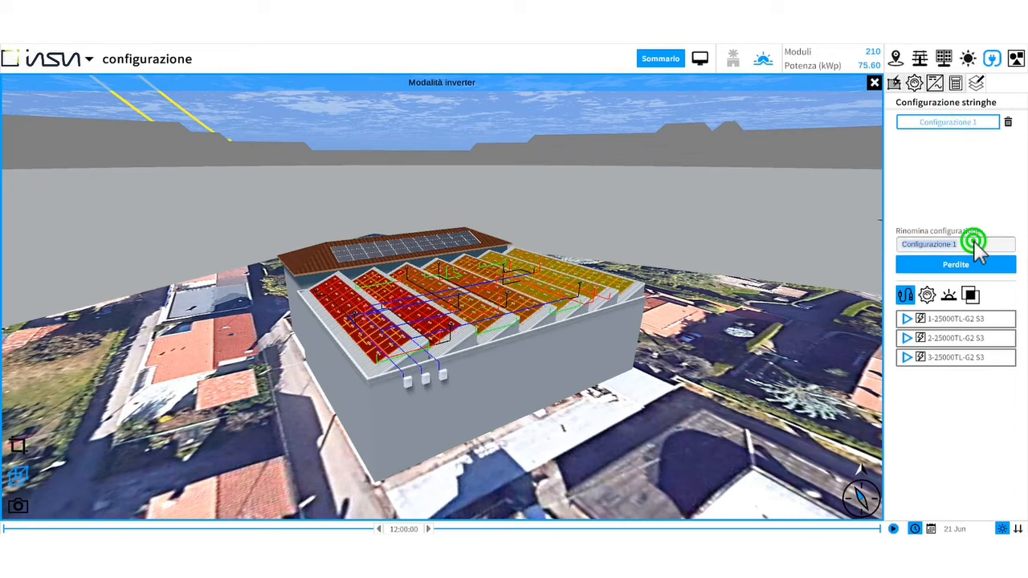
{"action": "key", "text": "BackSpace"}
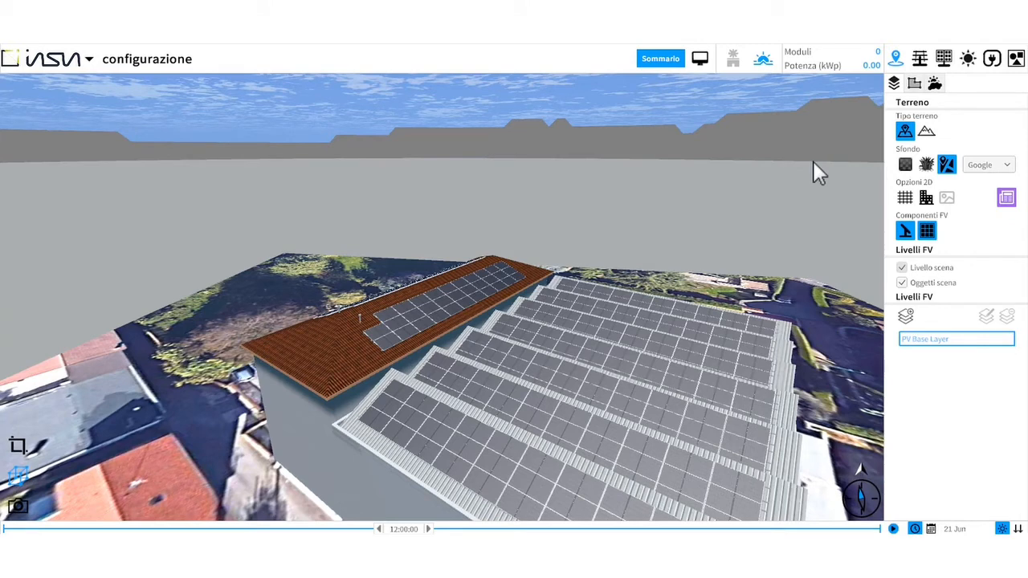
{"action": "left_click", "coordinate": [993, 61]}
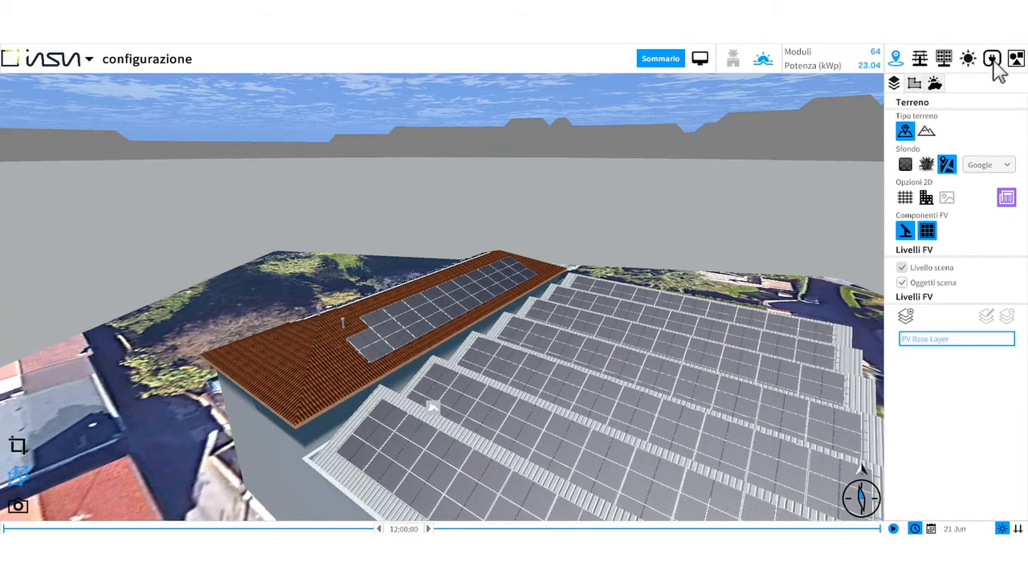
{"action": "left_click", "coordinate": [993, 61]}
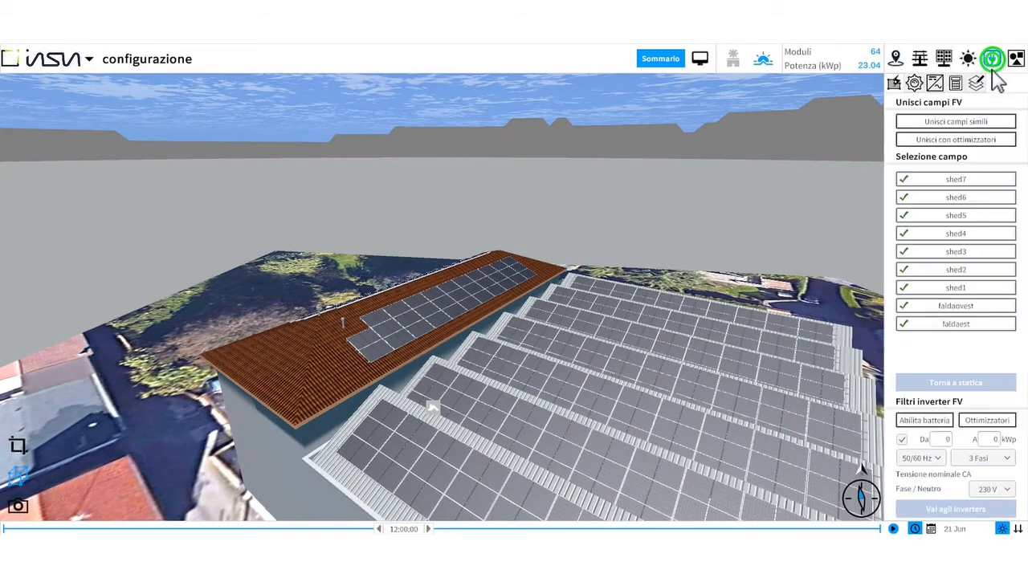
- Select the faldaest and faldaovest roof fields and proceed to the inverter choice
{"action": "left_click", "coordinate": [957, 326]}
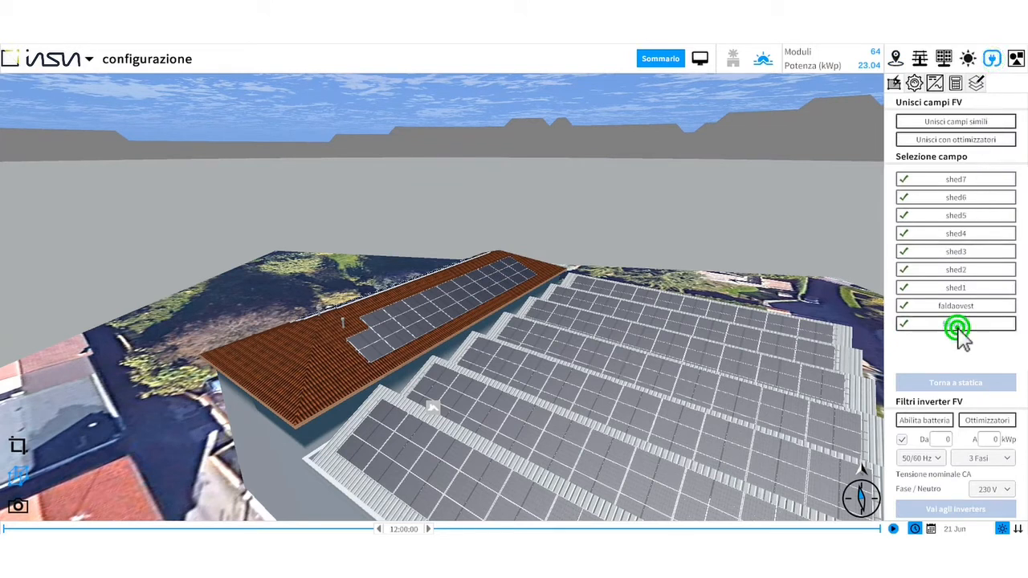
{"action": "left_click", "coordinate": [964, 307]}
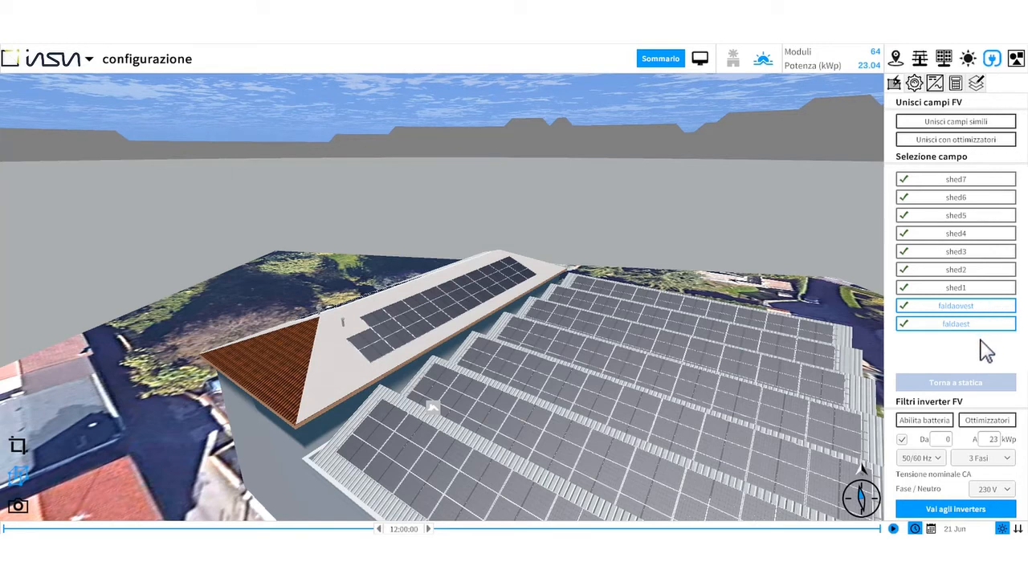
{"action": "left_click", "coordinate": [995, 439]}
{"action": "left_click", "coordinate": [1002, 509]}
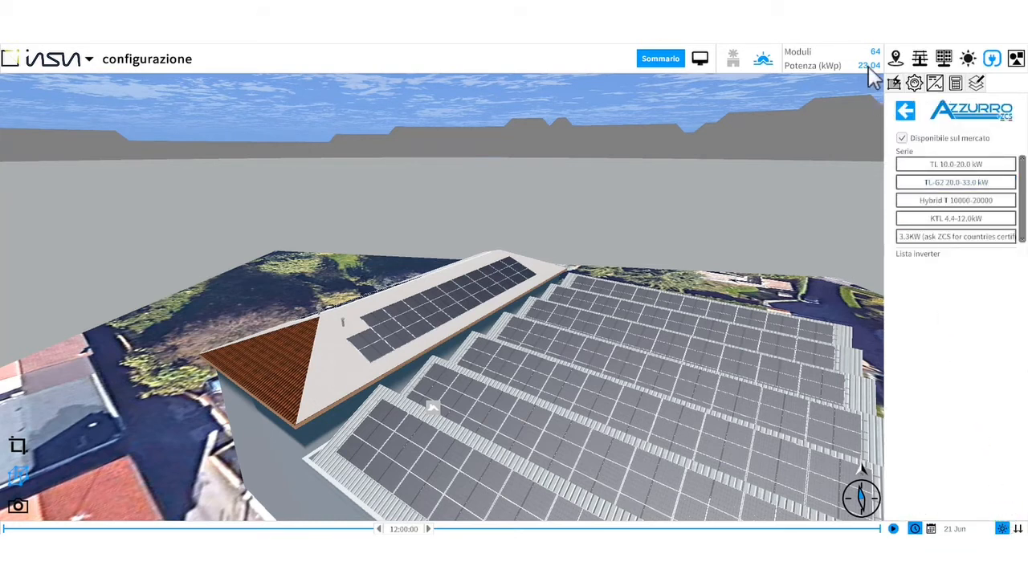
- Choose the Azzurro TL-G2 series 20000TL-G2 inverter with variant S3, calculate, and confirm one inverter
{"action": "left_click", "coordinate": [985, 186]}
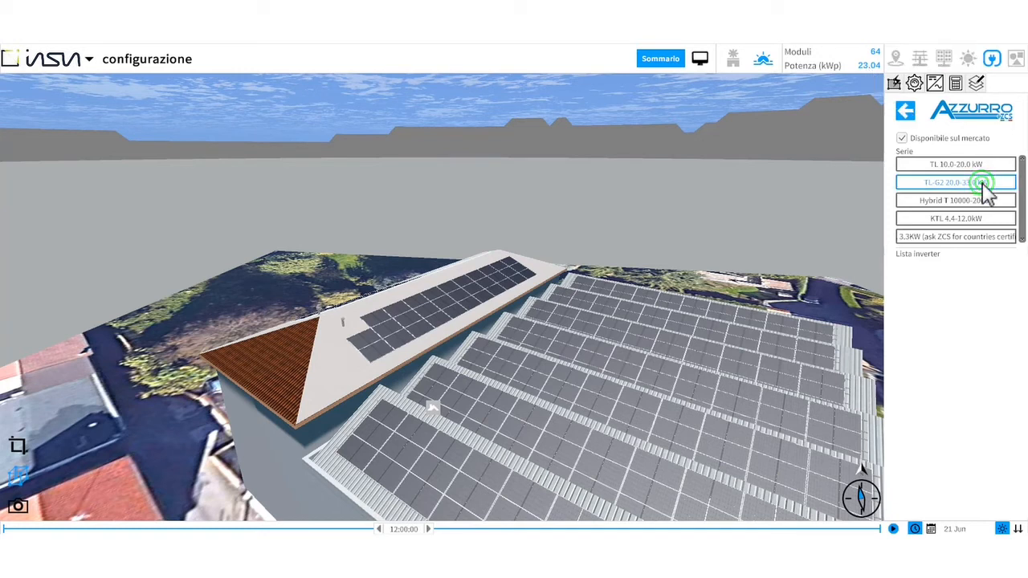
{"action": "left_click", "coordinate": [993, 266]}
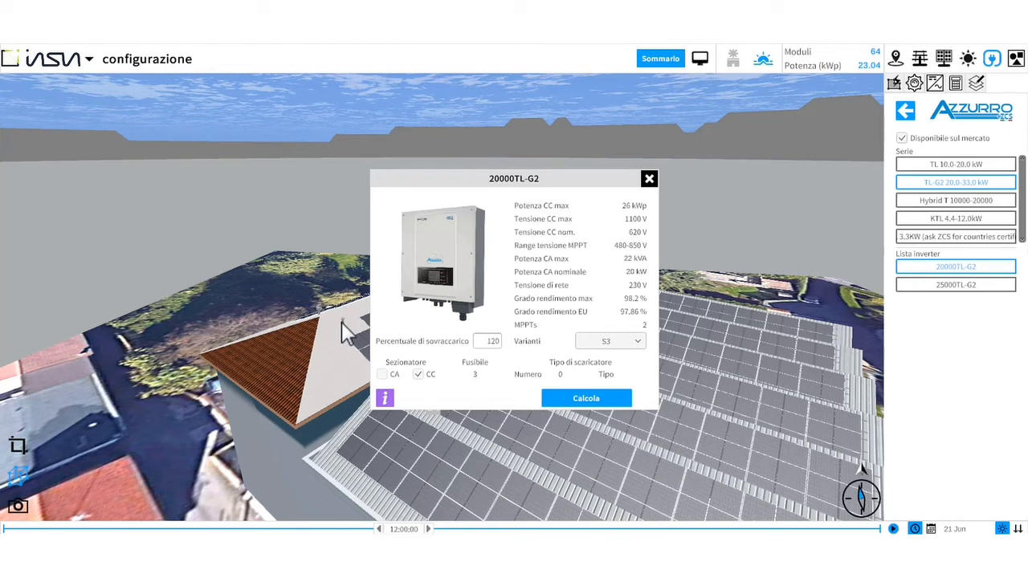
{"action": "left_click", "coordinate": [650, 329]}
{"action": "left_click", "coordinate": [623, 398]}
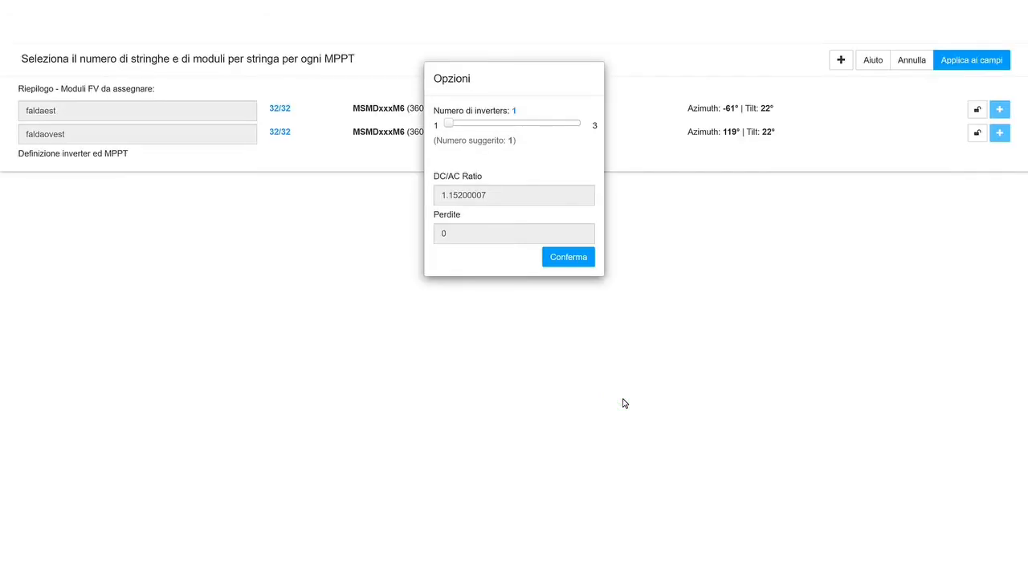
{"action": "left_click", "coordinate": [569, 257]}
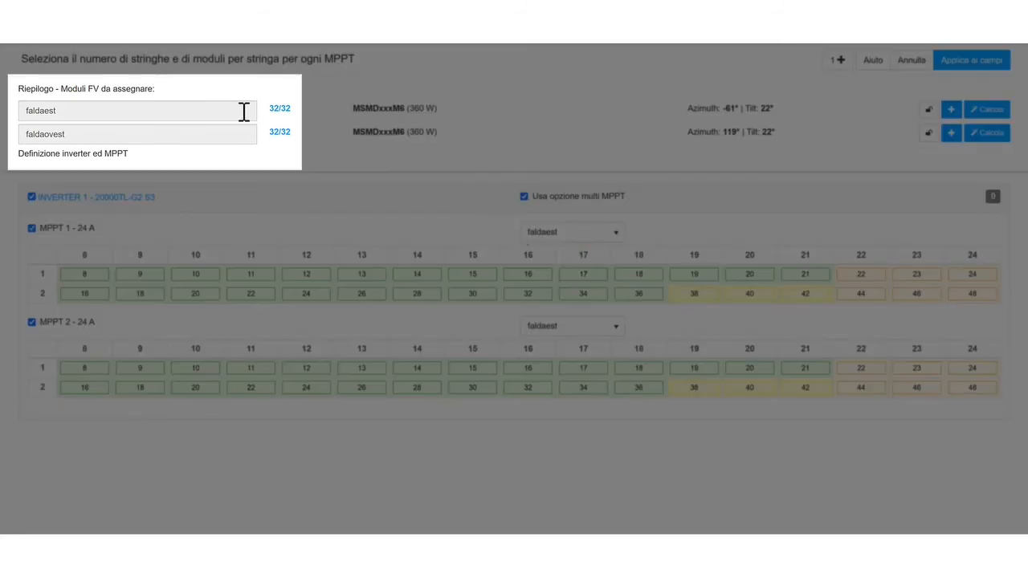
- Review the module counts of faldaest and faldaovest in the assignment summary and the MPPT tables
{"action": "left_click", "coordinate": [243, 111]}
{"action": "left_click", "coordinate": [237, 134]}
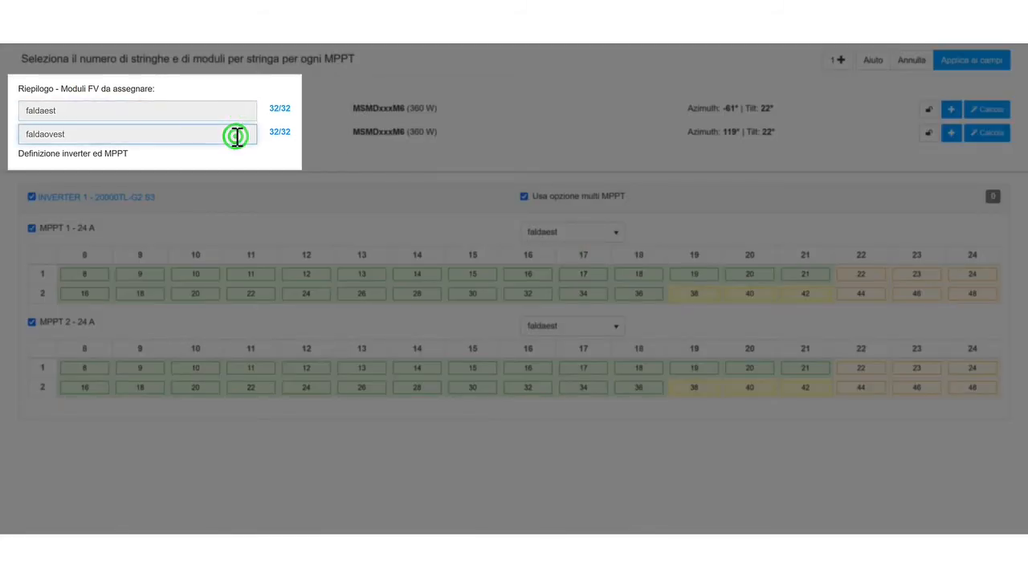
{"action": "left_click", "coordinate": [239, 117]}
{"action": "left_click", "coordinate": [241, 133]}
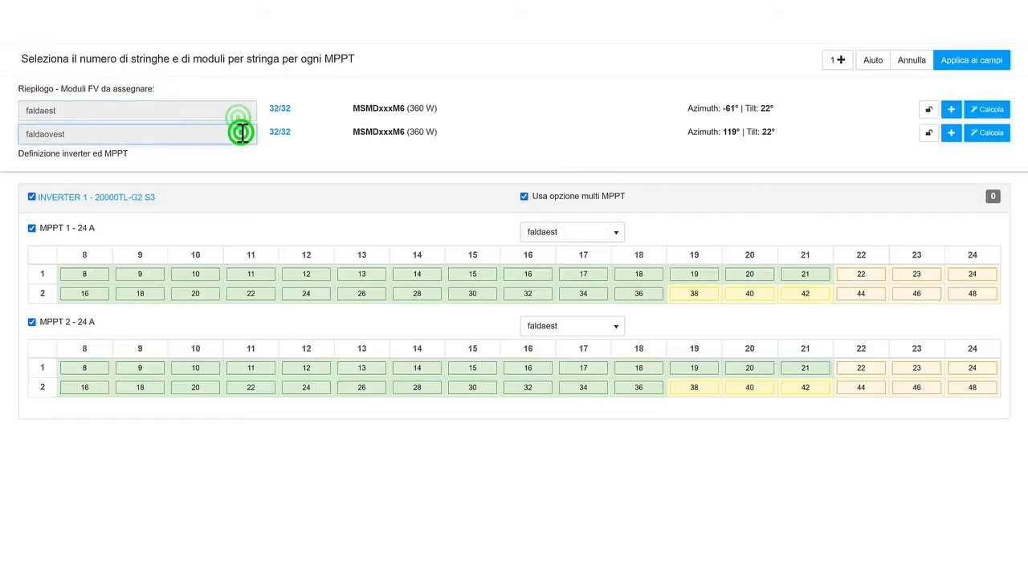
{"action": "left_click", "coordinate": [271, 109]}
{"action": "left_click", "coordinate": [299, 126]}
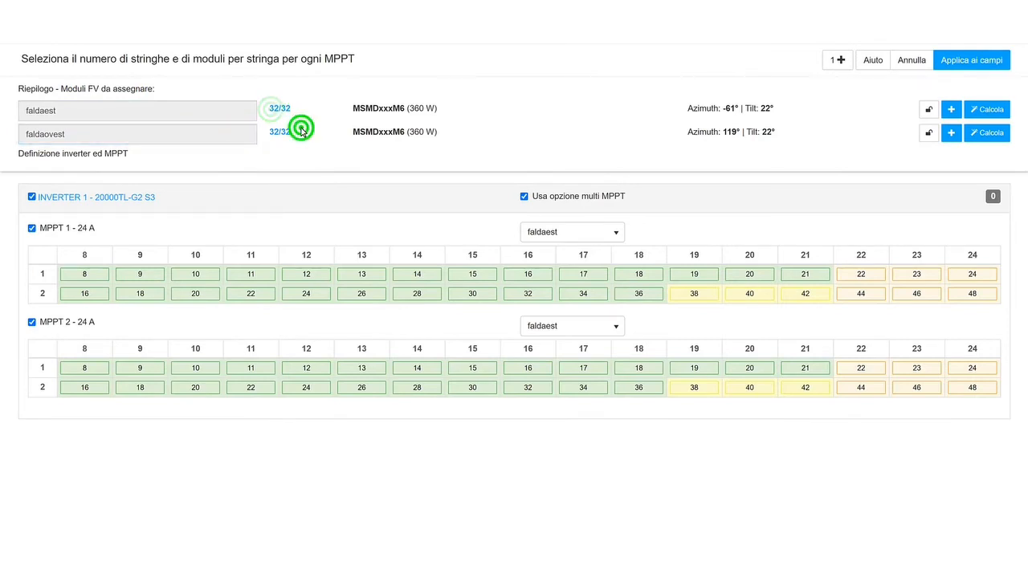
{"action": "left_click", "coordinate": [129, 110]}
{"action": "left_click", "coordinate": [132, 110]}
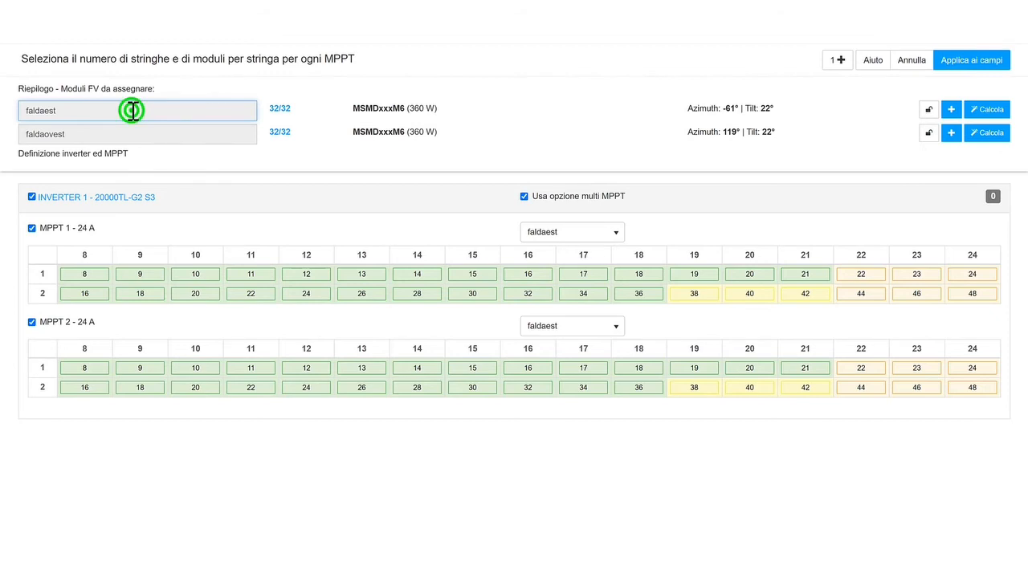
{"action": "left_click", "coordinate": [127, 135]}
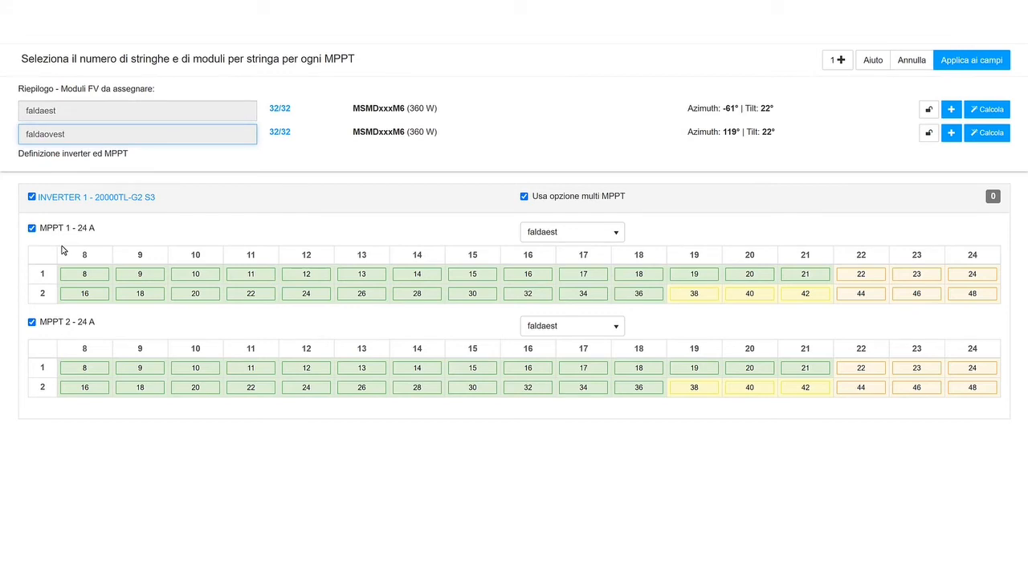
{"action": "left_click", "coordinate": [118, 227]}
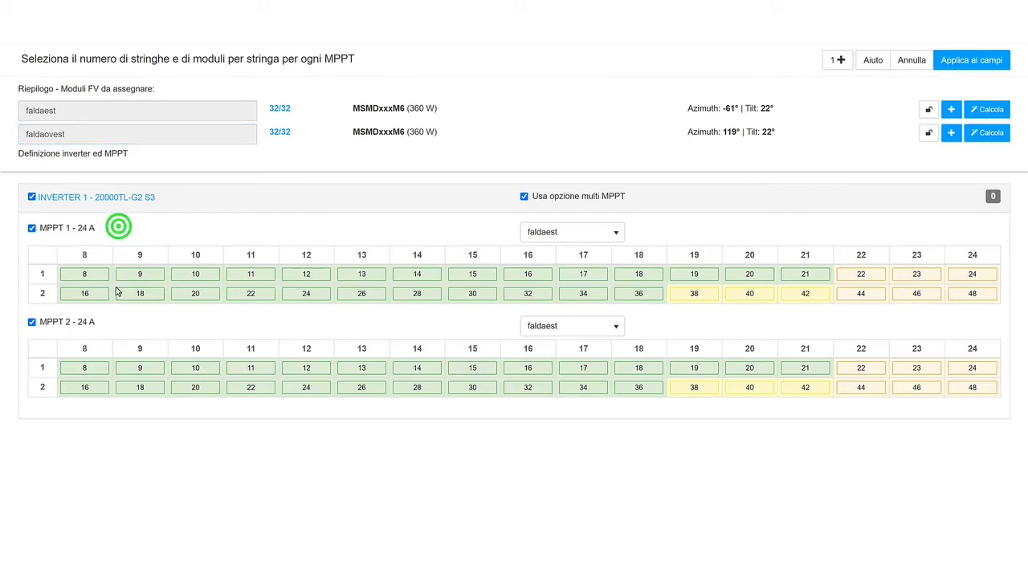
{"action": "left_click", "coordinate": [115, 324]}
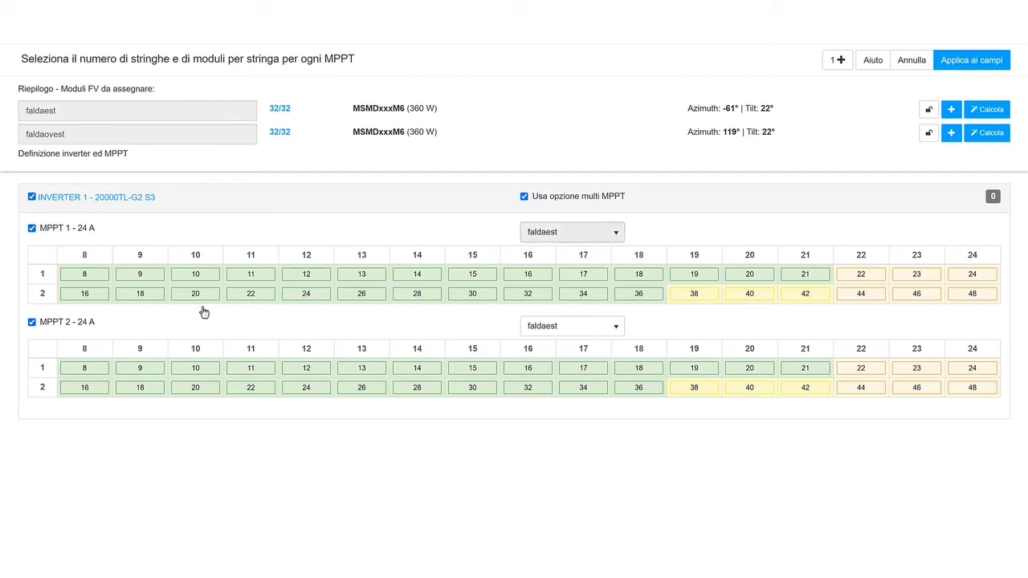
- Assign MPPT 1 to faldaest and MPPT 2 to faldaovest
{"action": "left_click", "coordinate": [602, 233]}
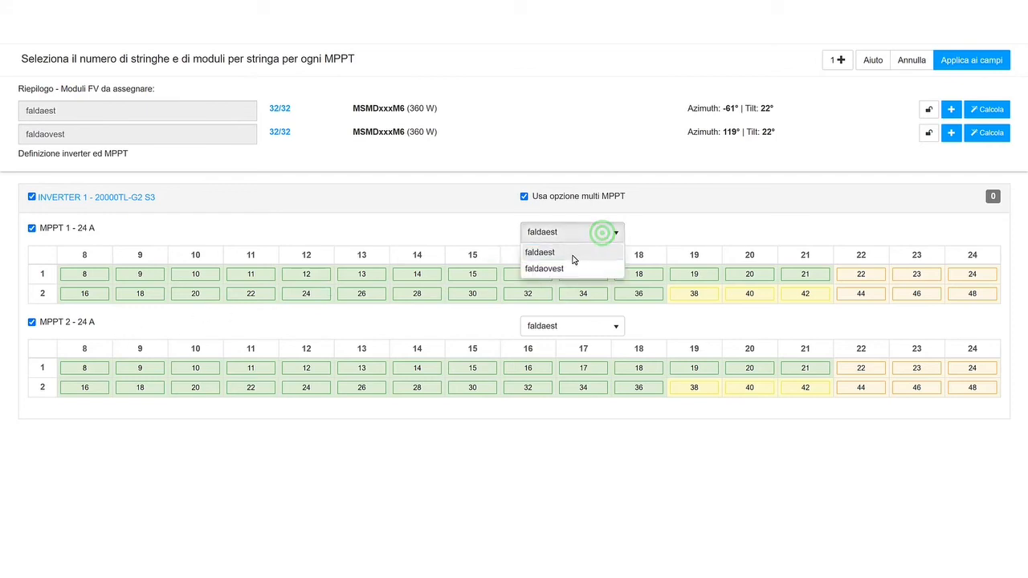
{"action": "left_click", "coordinate": [572, 255]}
{"action": "left_click", "coordinate": [585, 327]}
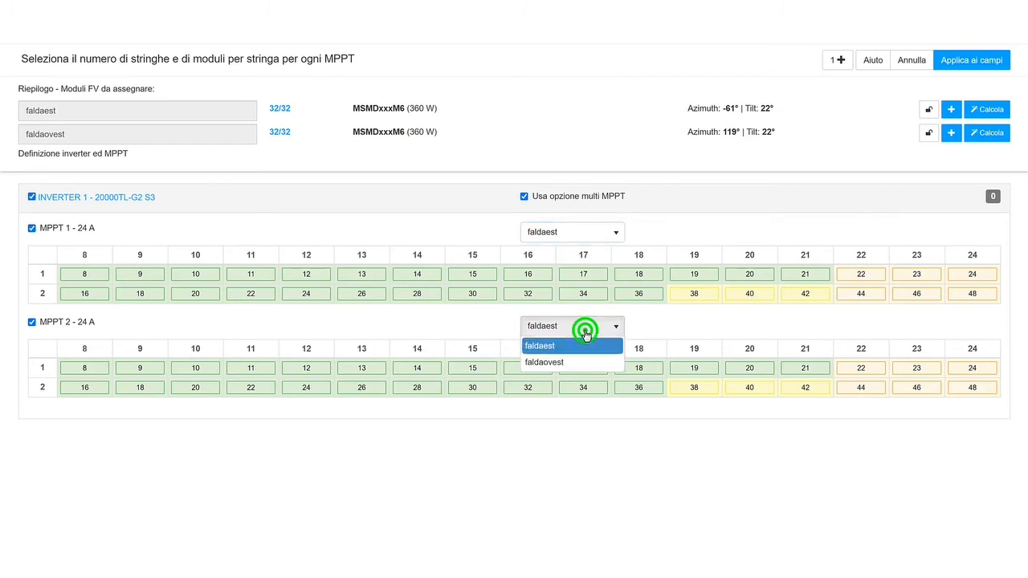
{"action": "left_click", "coordinate": [578, 366]}
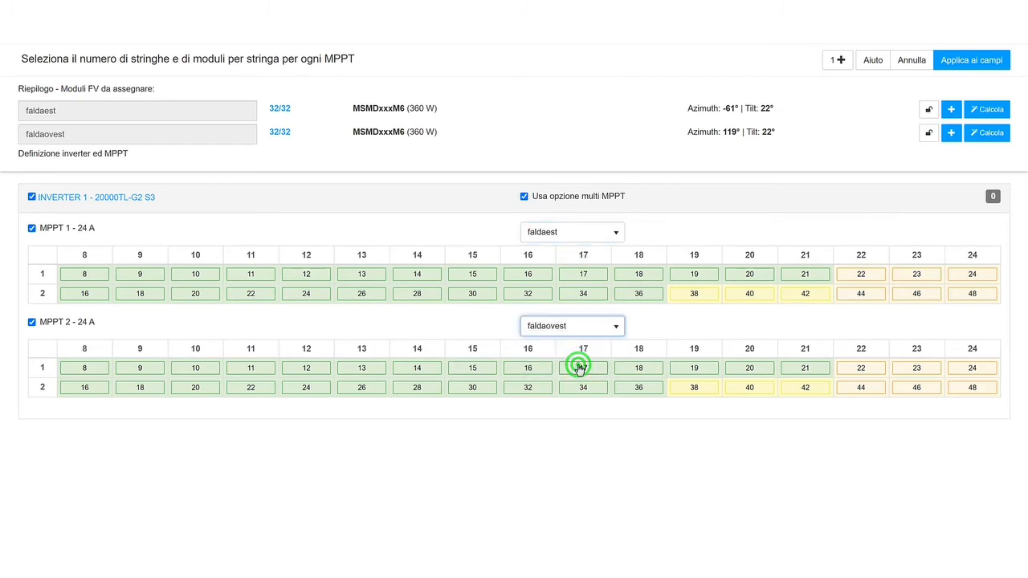
- Set each MPPT to two strings of 16 modules
{"action": "left_click", "coordinate": [539, 294]}
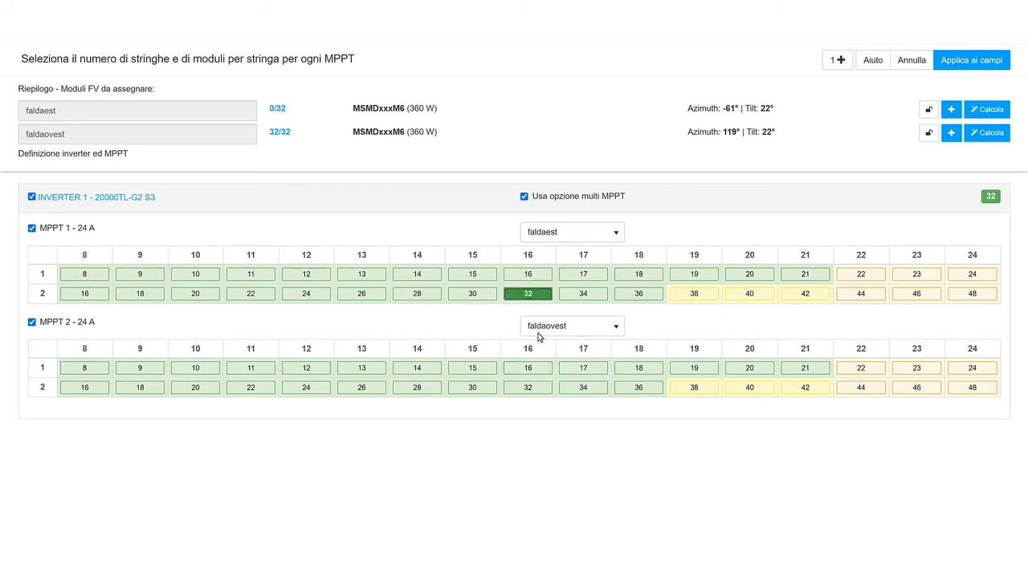
{"action": "left_click", "coordinate": [537, 390]}
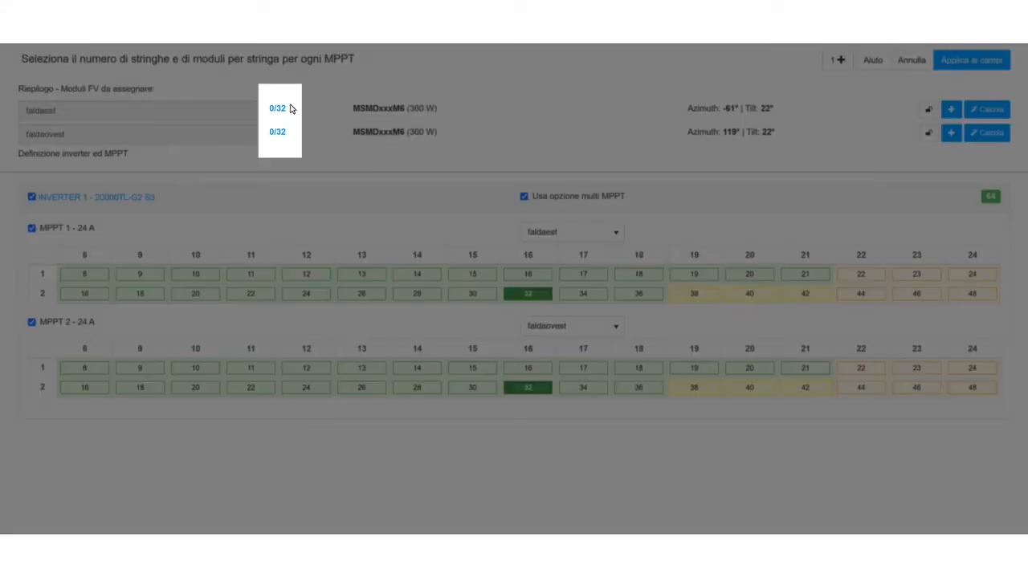
{"action": "left_click", "coordinate": [290, 105]}
{"action": "left_click", "coordinate": [291, 135]}
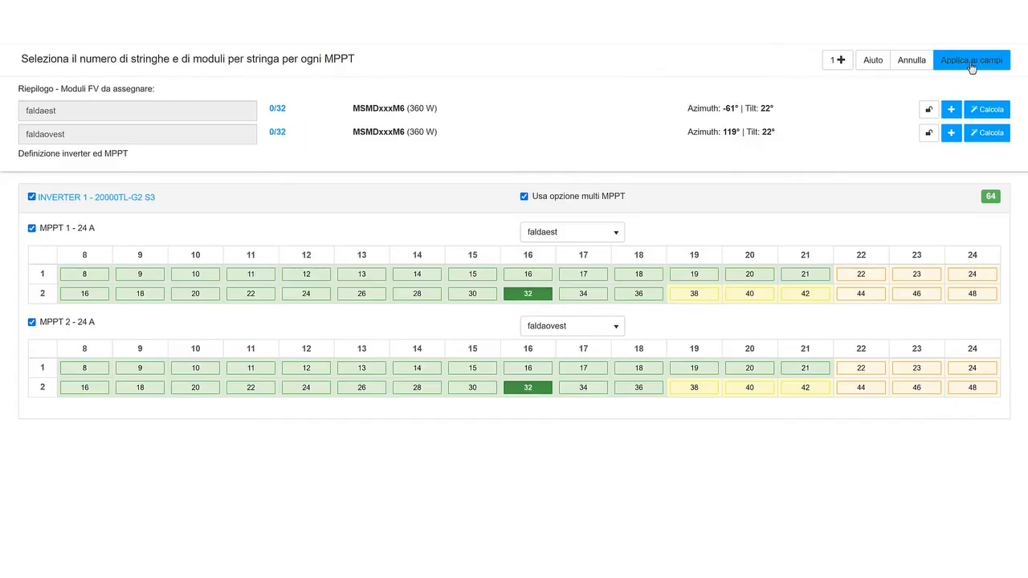
- Apply the string layout to the fields and expand the inverter's MPPT list
{"action": "left_click", "coordinate": [985, 65]}
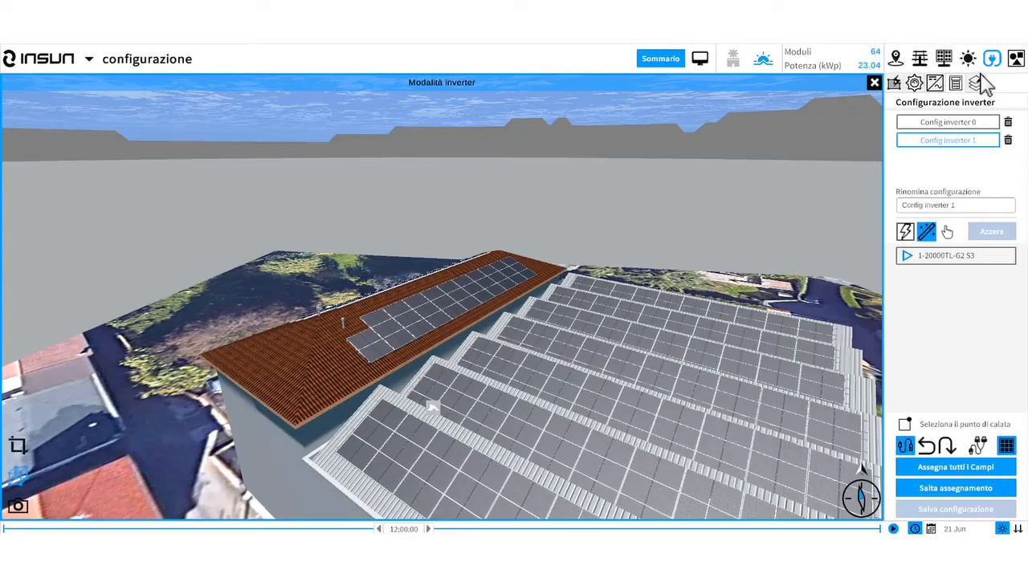
{"action": "left_click", "coordinate": [904, 257]}
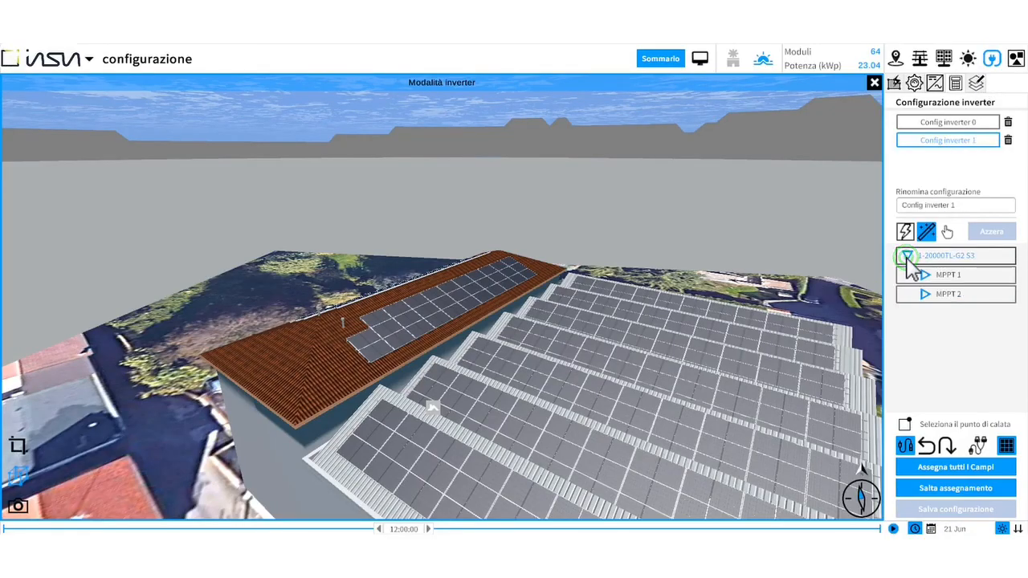
{"action": "left_click", "coordinate": [926, 276]}
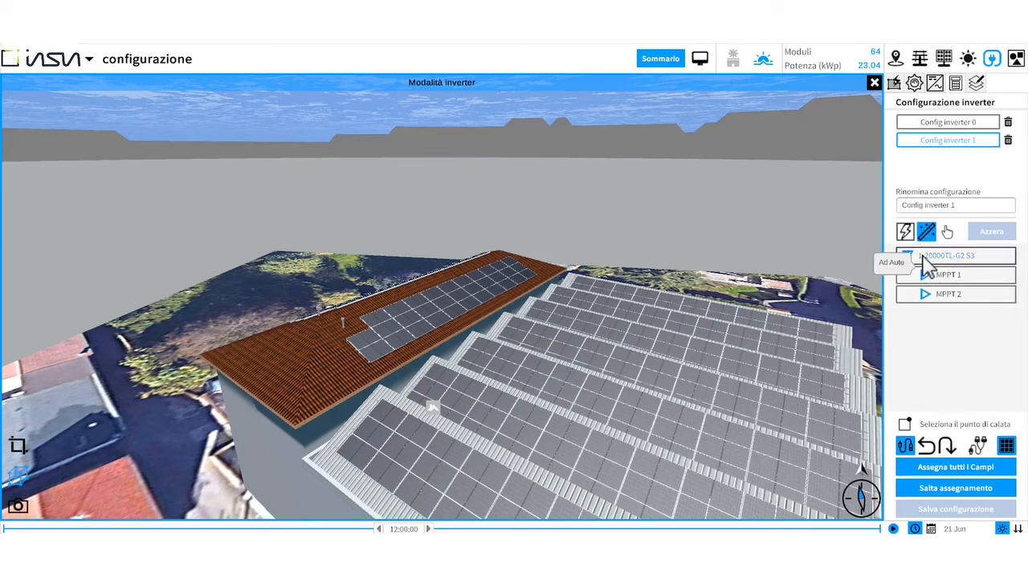
{"action": "left_click", "coordinate": [920, 258]}
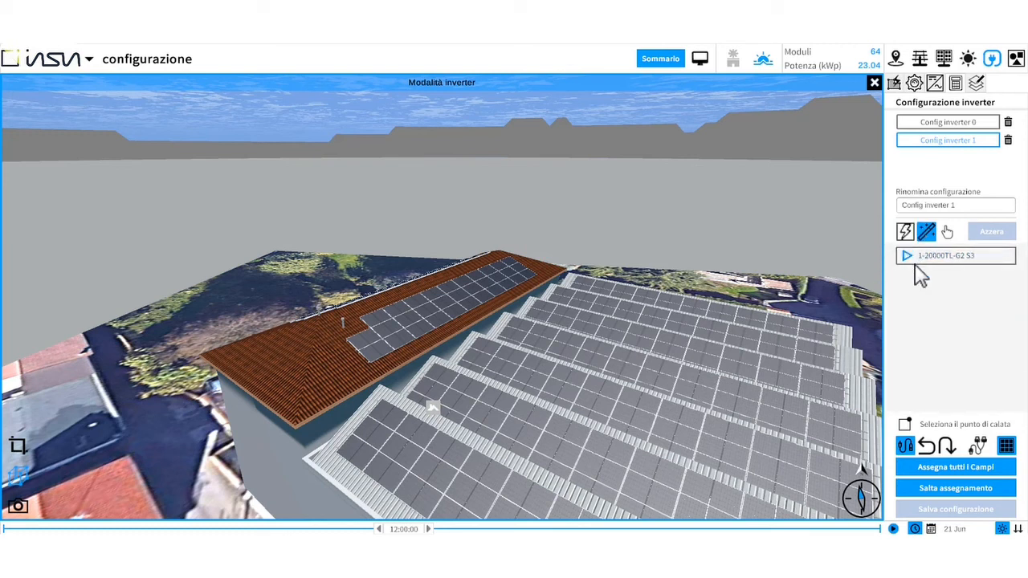
- Place the 20000TL-G2 inverter on the building wall with drag-in-scene positioning and assign all fields
{"action": "left_click", "coordinate": [942, 257]}
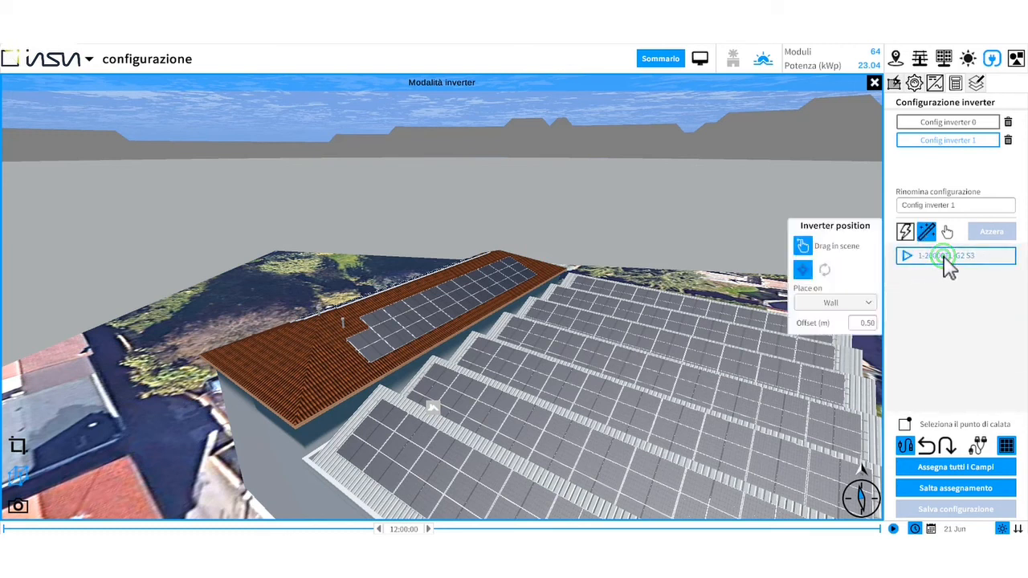
{"action": "left_click", "coordinate": [802, 245]}
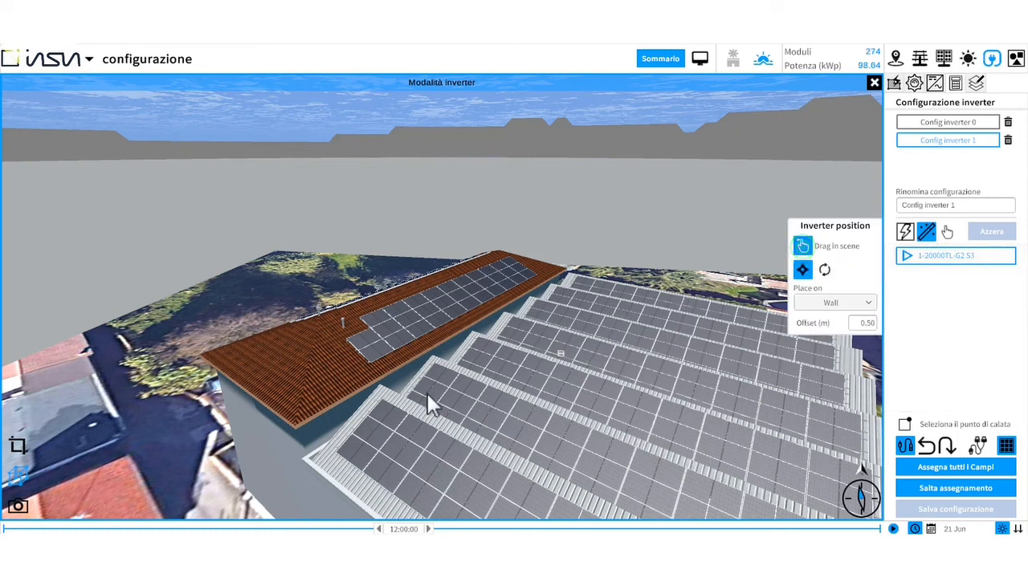
{"action": "left_click", "coordinate": [261, 404]}
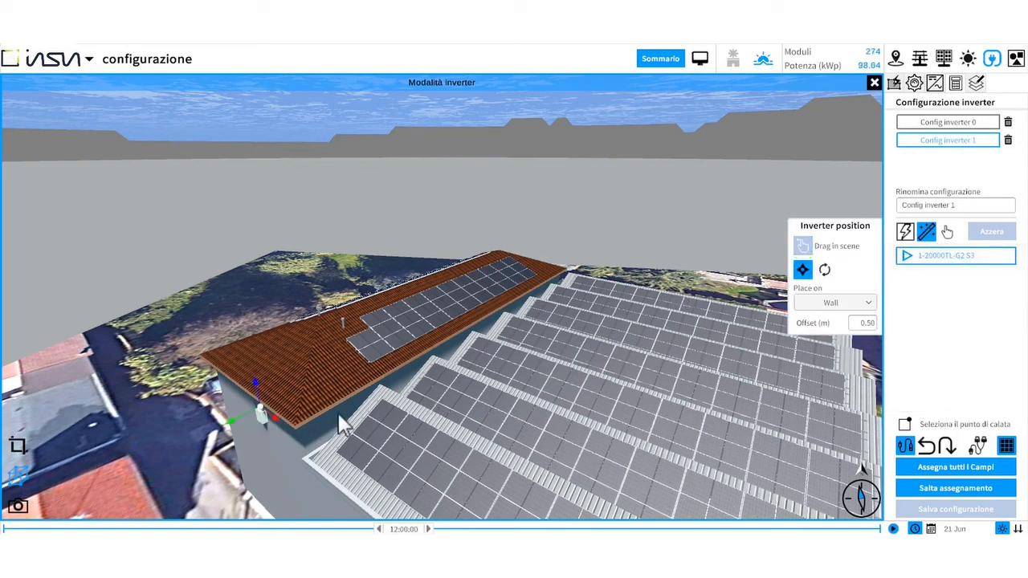
{"action": "left_click", "coordinate": [969, 469]}
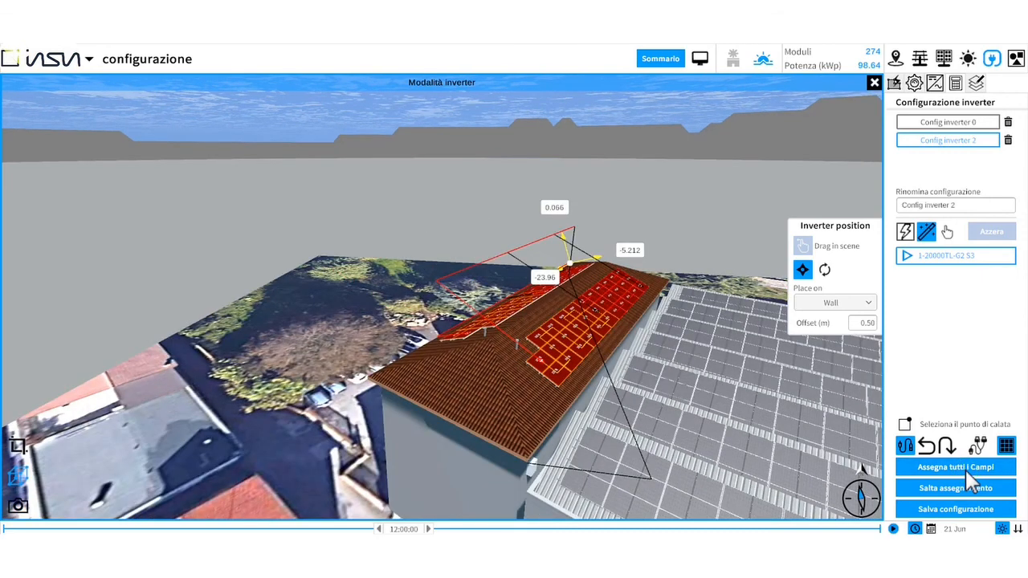
- Select the cable drop point and move it onto the pitched roof near the ridge
{"action": "left_click", "coordinate": [904, 426]}
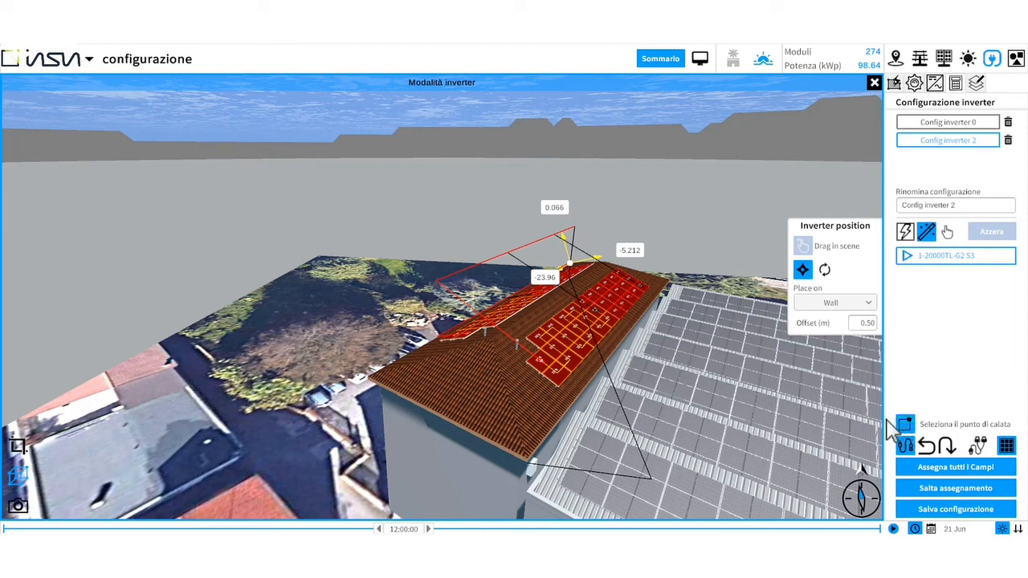
{"action": "left_click", "coordinate": [571, 263]}
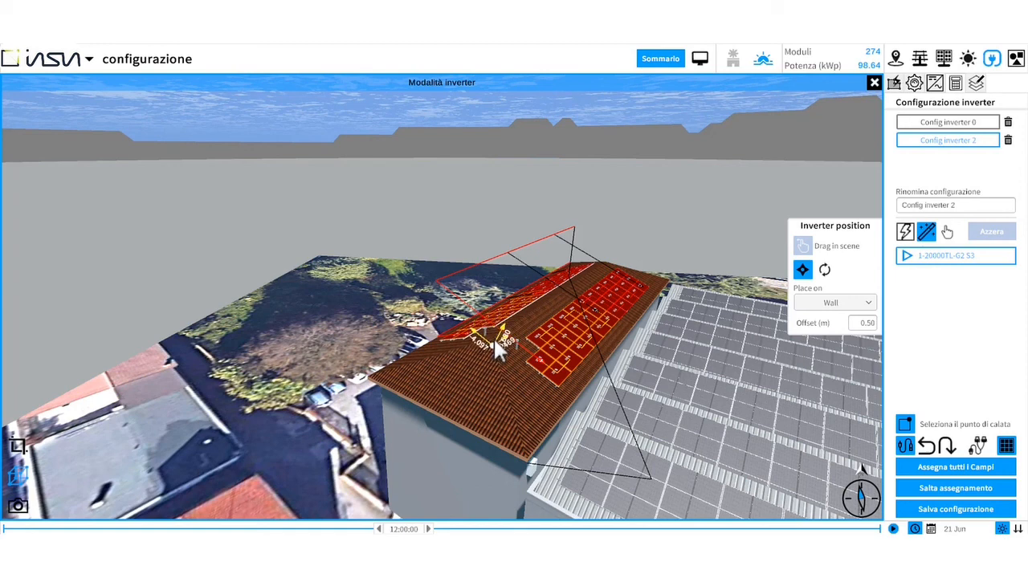
{"action": "left_click", "coordinate": [491, 335]}
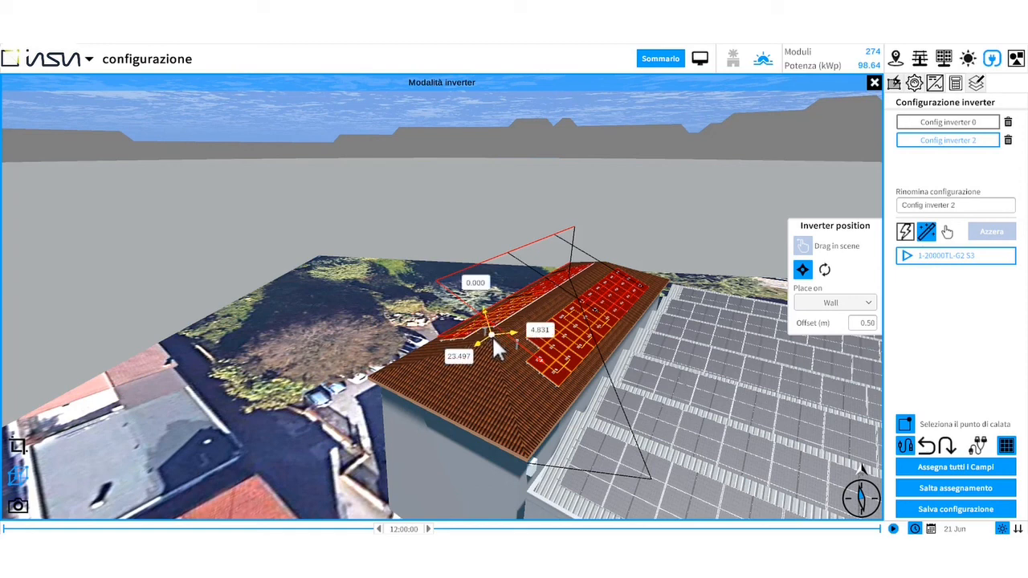
- Assign all fields to the inverter again and save the inverter configuration
{"action": "left_click", "coordinate": [954, 467]}
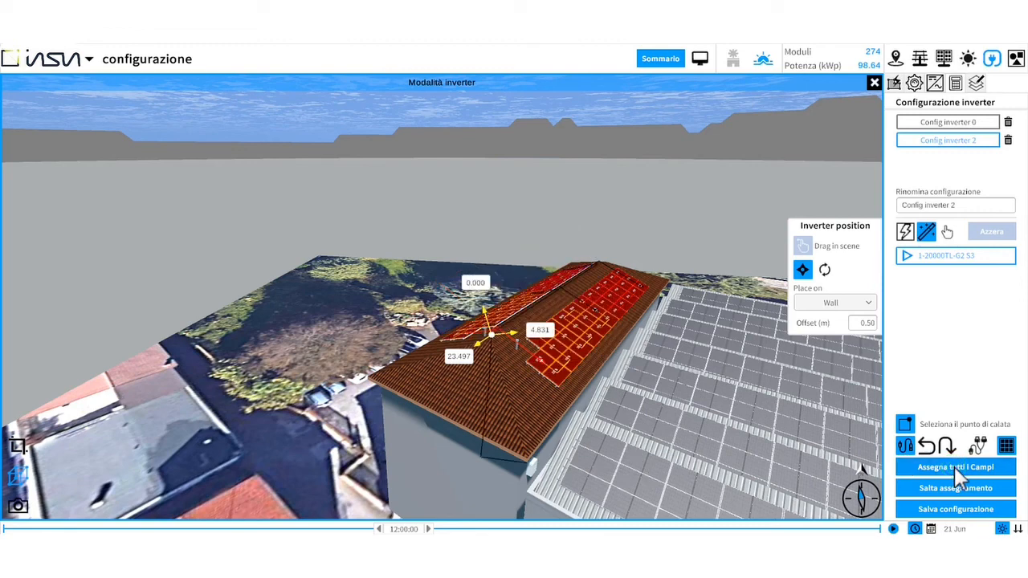
{"action": "left_click", "coordinate": [241, 414]}
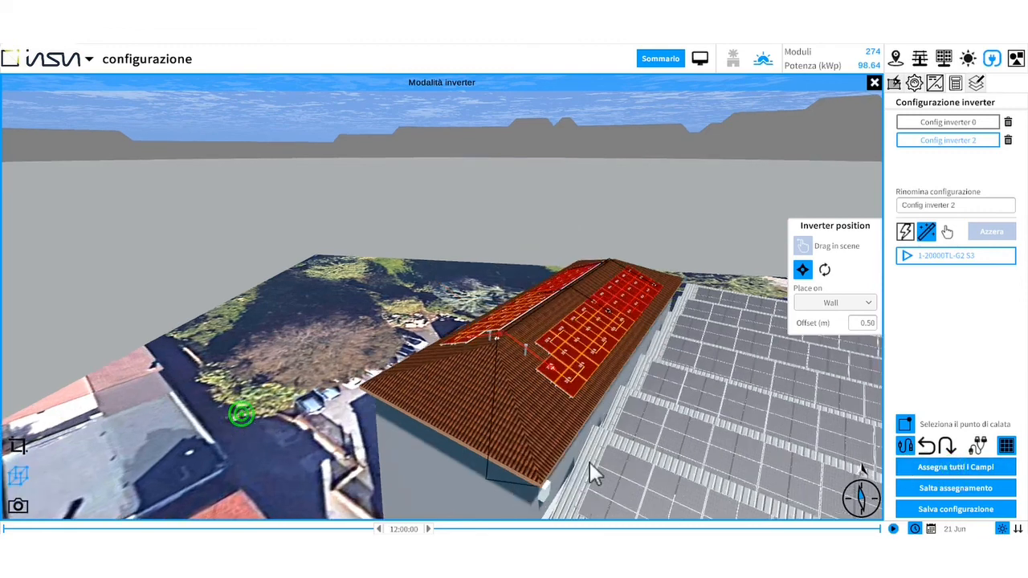
{"action": "left_click", "coordinate": [939, 510]}
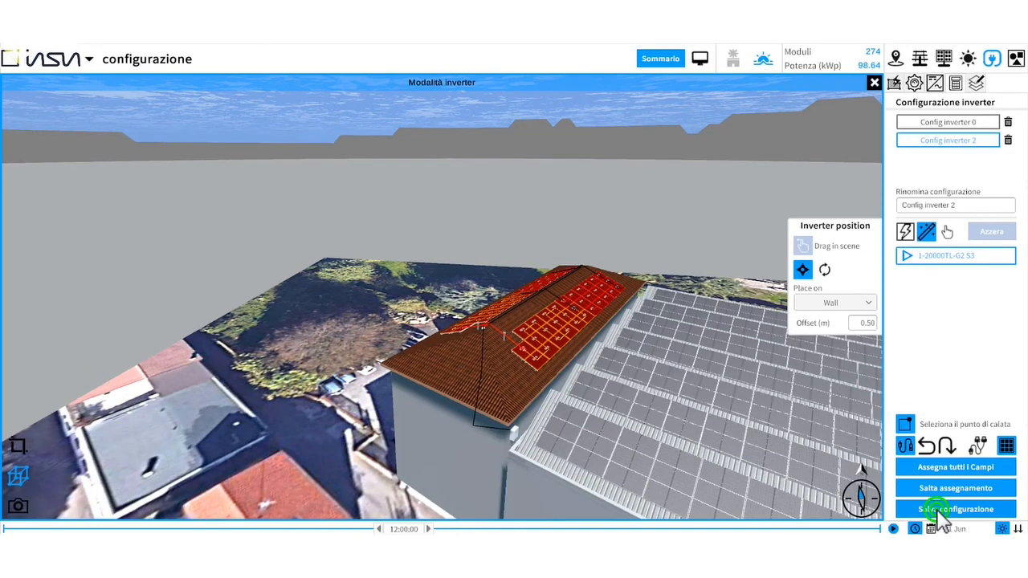